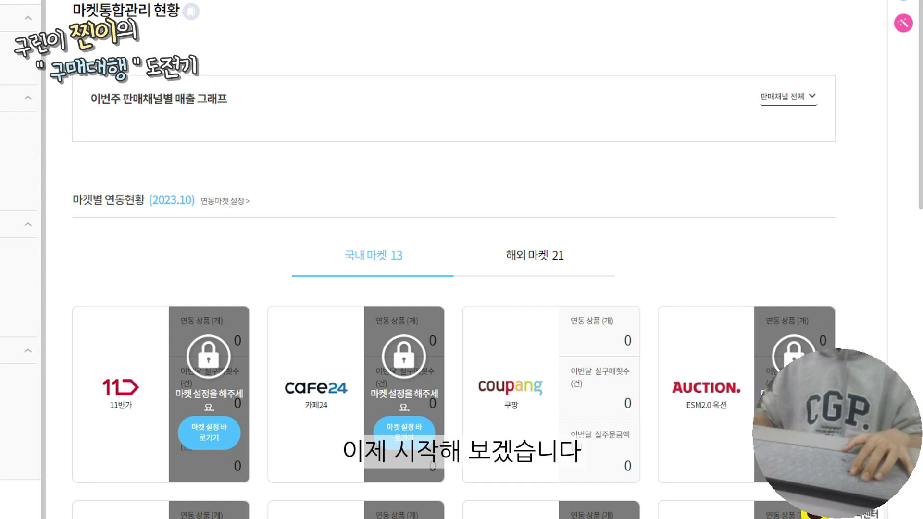
- Open the market linkage settings (마켓 연동 설정) and start registering a new market
{"action": "mouse_move", "coordinate": [11, 153]}
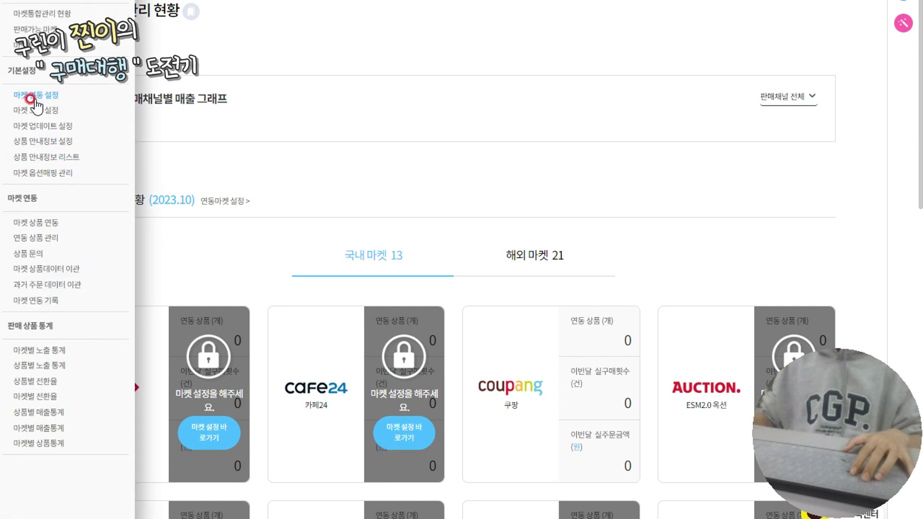
{"action": "left_click", "coordinate": [31, 98]}
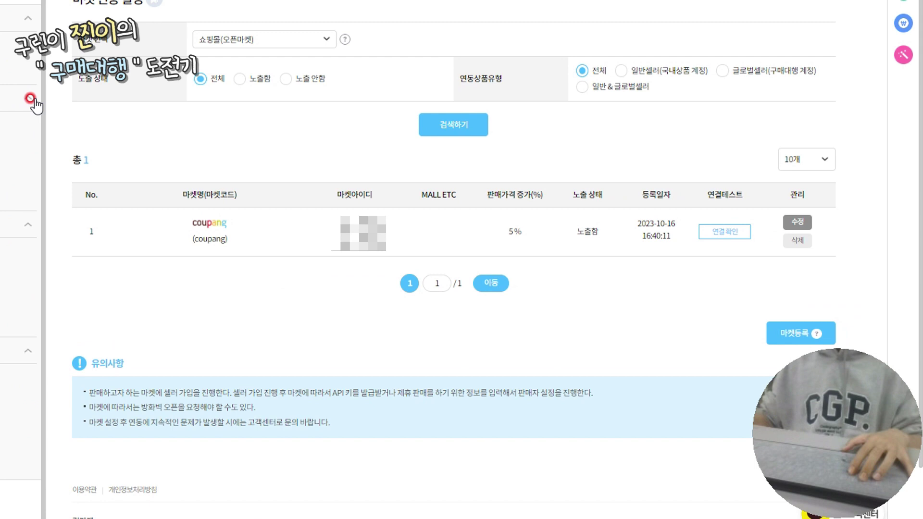
{"action": "left_click", "coordinate": [789, 332]}
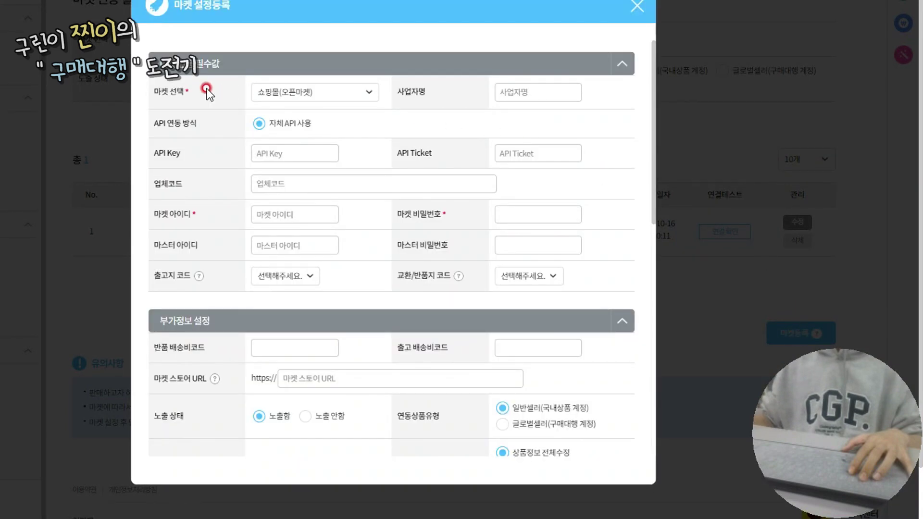
- Choose 스마트스토어(storefarm) as the market and enter 구린이찐이 as the business name
{"action": "left_click", "coordinate": [287, 91]}
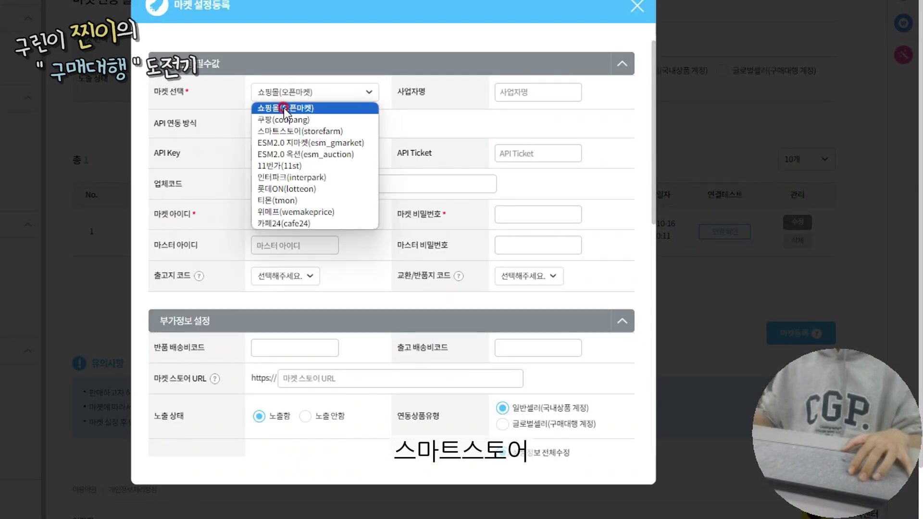
{"action": "left_click", "coordinate": [276, 131]}
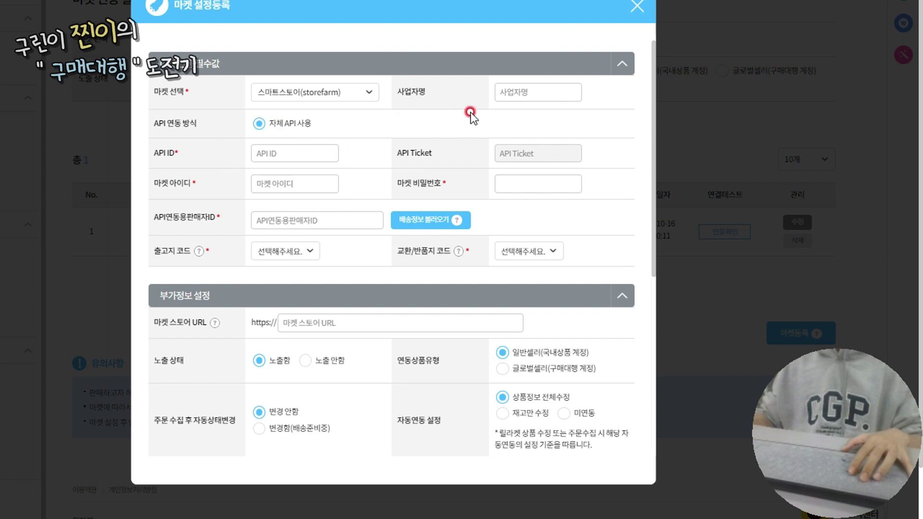
{"action": "left_click", "coordinate": [504, 90]}
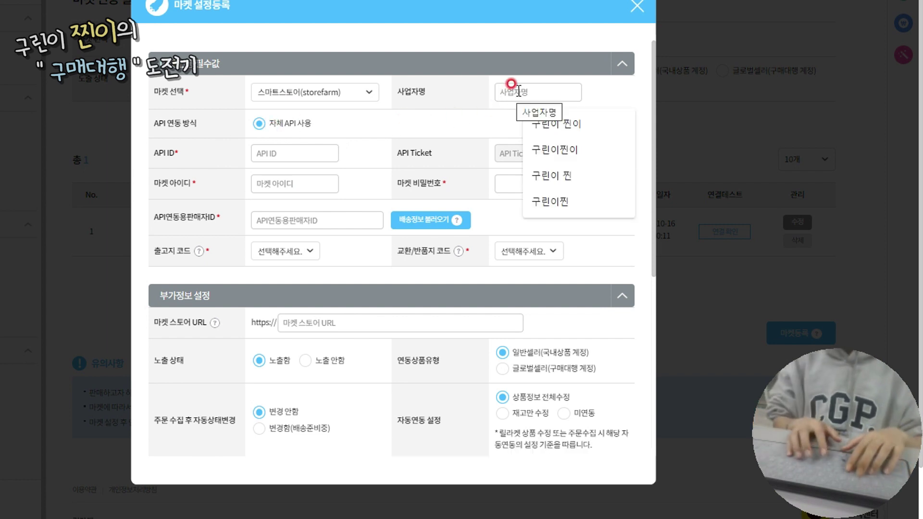
{"action": "type", "text": "구린이찐이"}
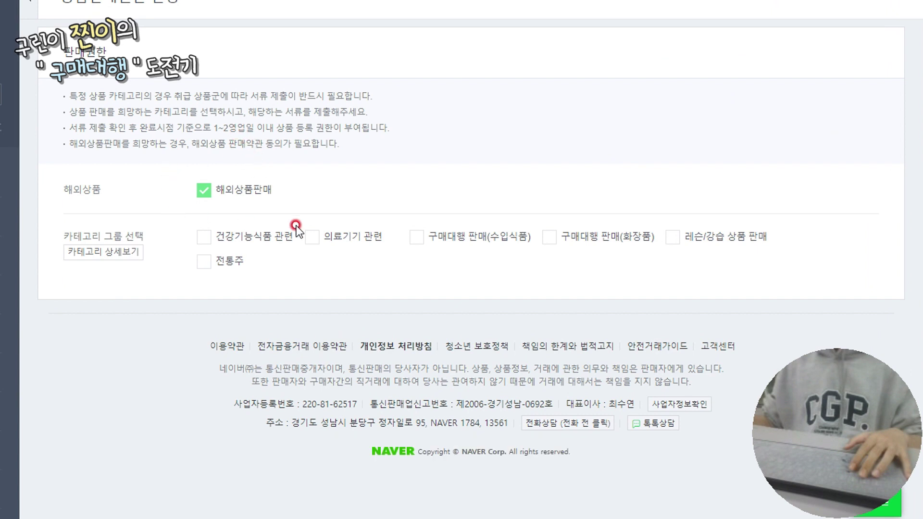
- In Naver Smart Store Center, check the overseas product sales (해외상품판매) permission and open the store's API 정보 settings
{"action": "left_click", "coordinate": [211, 185]}
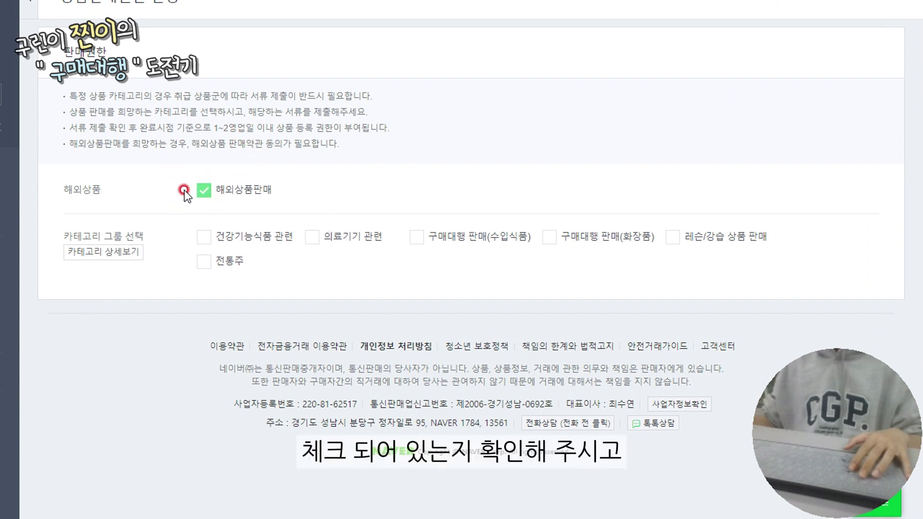
{"action": "left_click", "coordinate": [73, 233]}
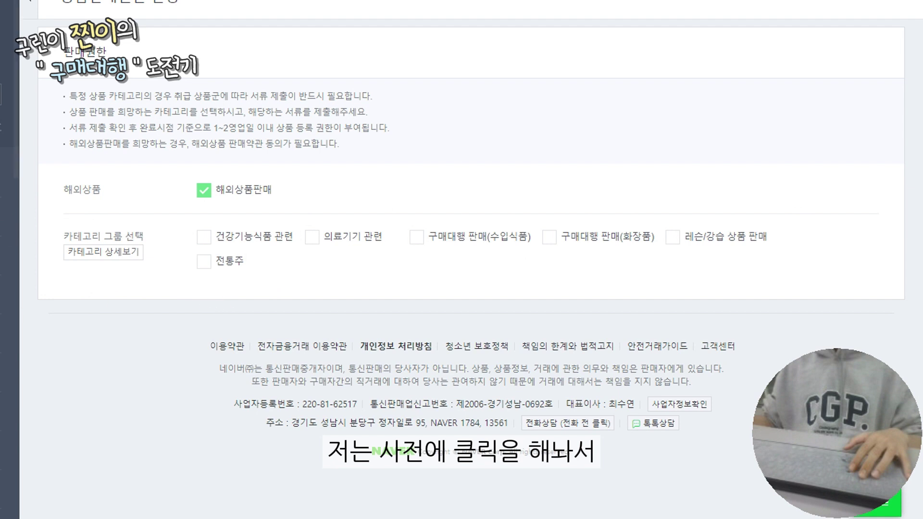
{"action": "scroll", "coordinate": [8, 300], "scroll_direction": "down", "scroll_amount": 1}
{"action": "left_click", "coordinate": [9, 300]}
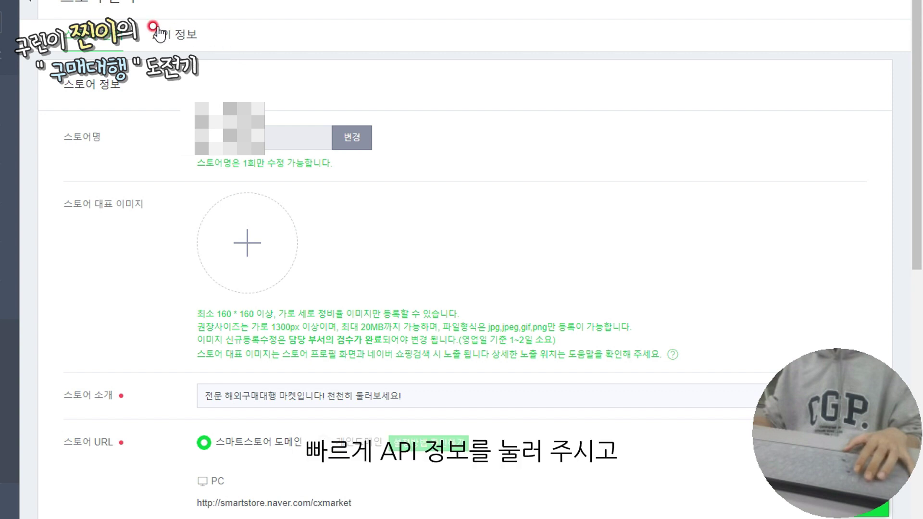
{"action": "left_click", "coordinate": [159, 35]}
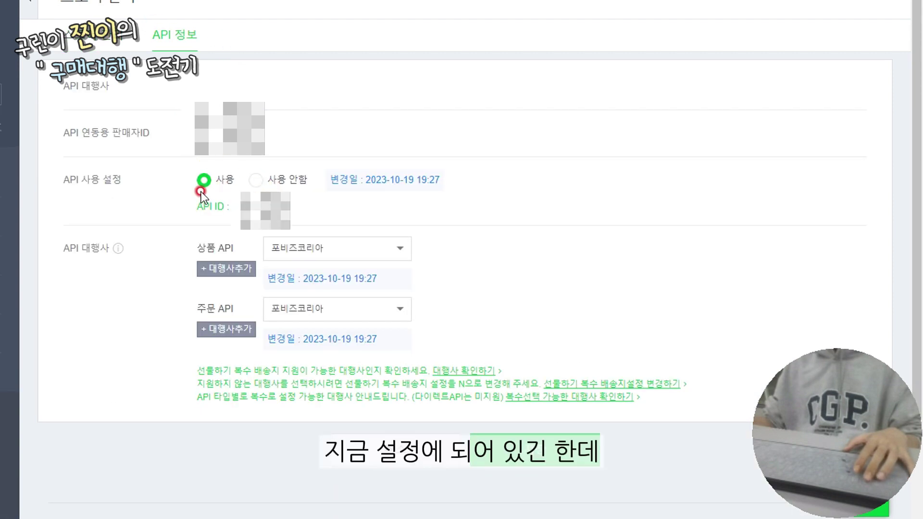
- Switch the API usage setting to 사용 안함 and back to 사용
{"action": "left_click", "coordinate": [256, 181]}
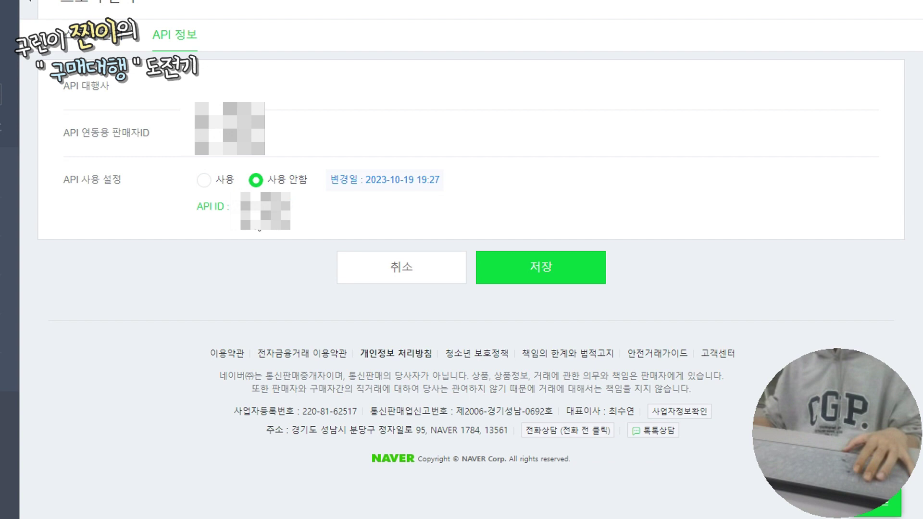
{"action": "left_click_drag", "start_coordinate": [225, 211], "coordinate": [289, 227]}
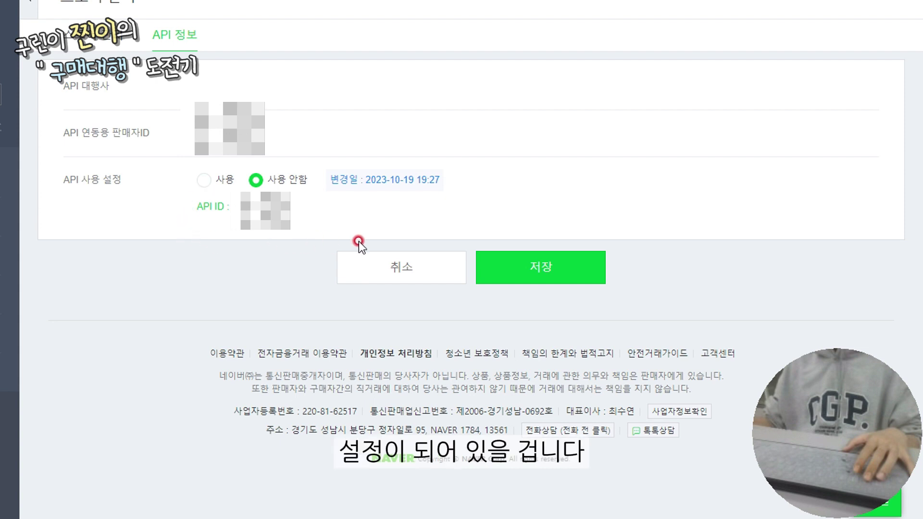
{"action": "left_click", "coordinate": [198, 180]}
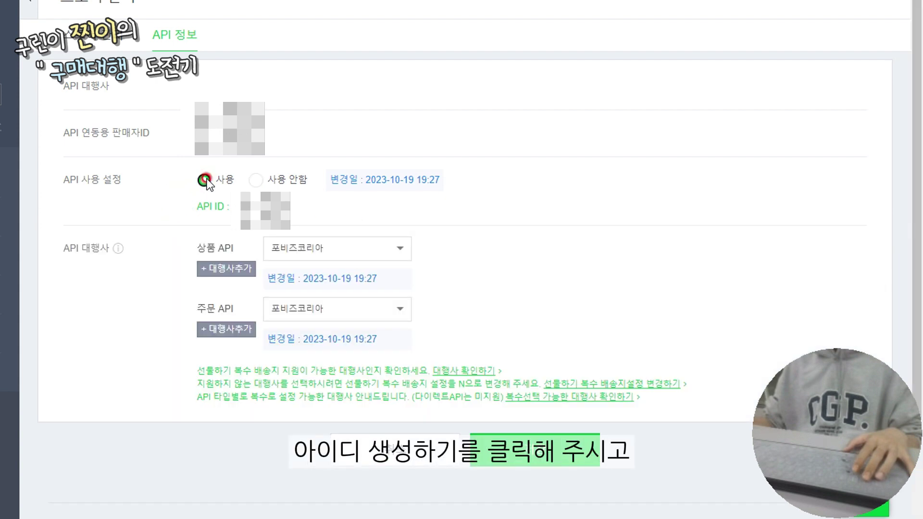
- Set 포비즈코리아 as the agency for both the product API and the order API, and save the API settings
{"action": "left_click", "coordinate": [303, 250]}
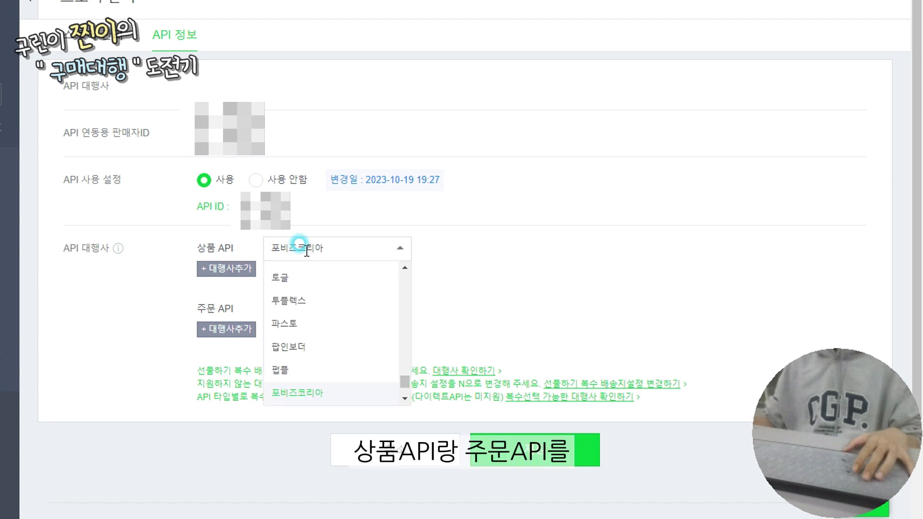
{"action": "scroll", "coordinate": [301, 284], "scroll_direction": "down", "scroll_amount": 2}
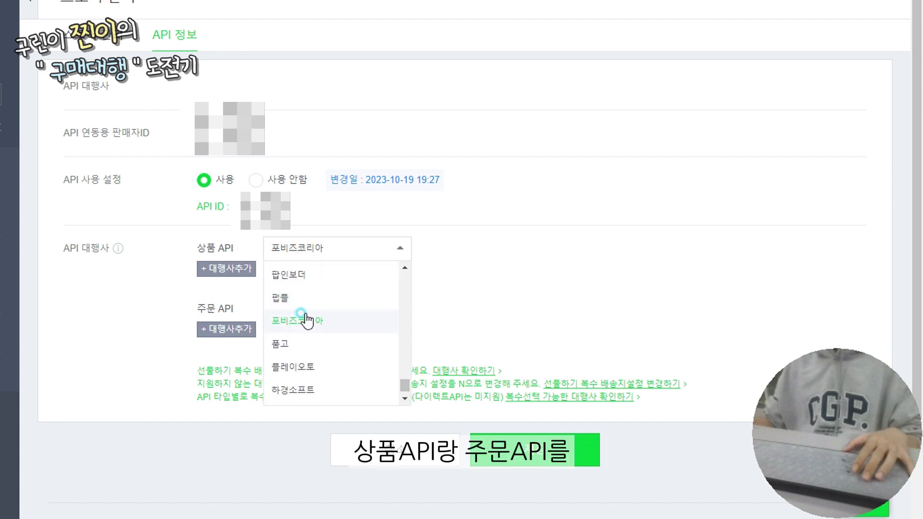
{"action": "left_click", "coordinate": [306, 320]}
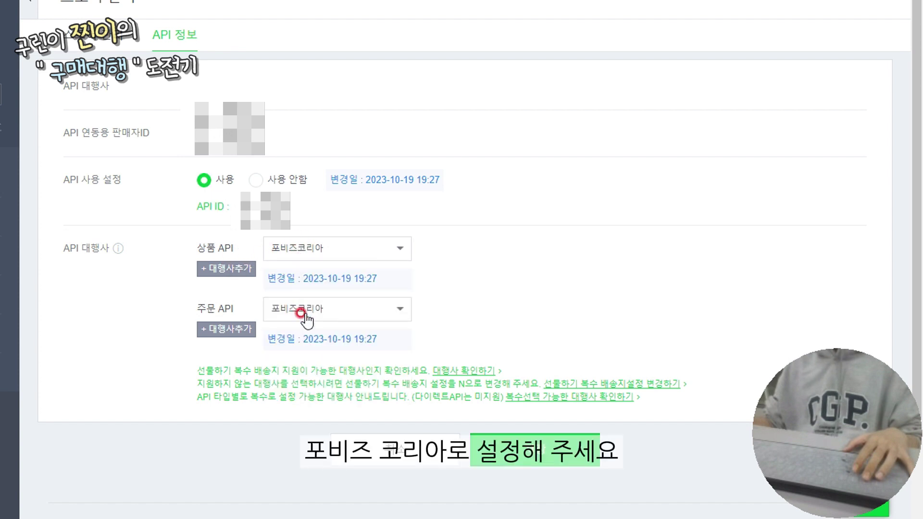
{"action": "left_click", "coordinate": [366, 310]}
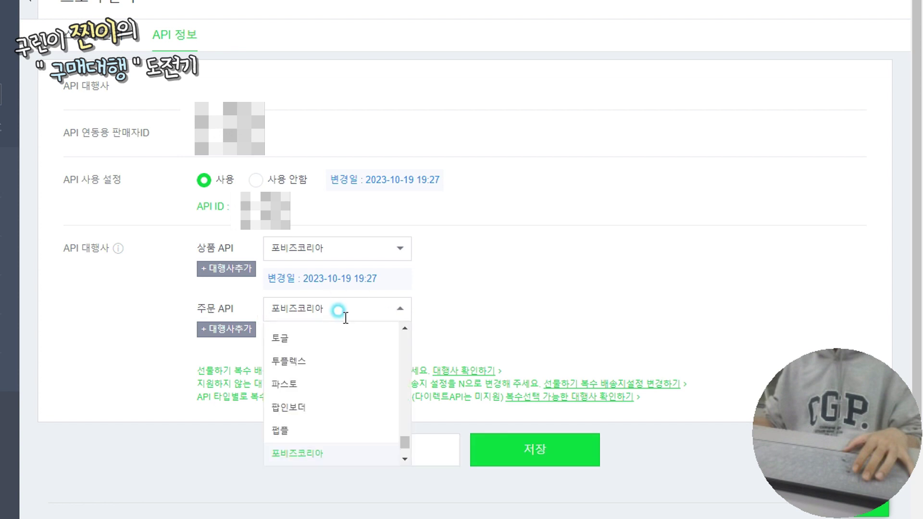
{"action": "left_click", "coordinate": [312, 452]}
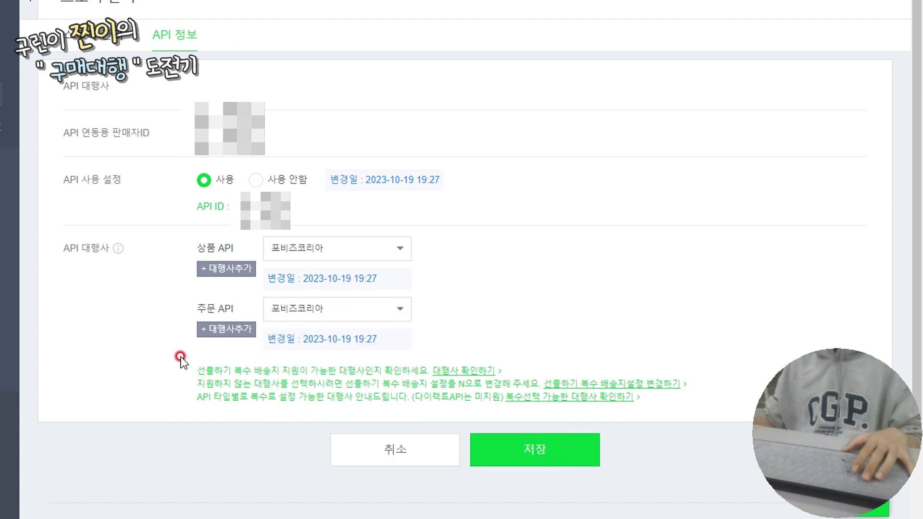
{"action": "left_click", "coordinate": [538, 452]}
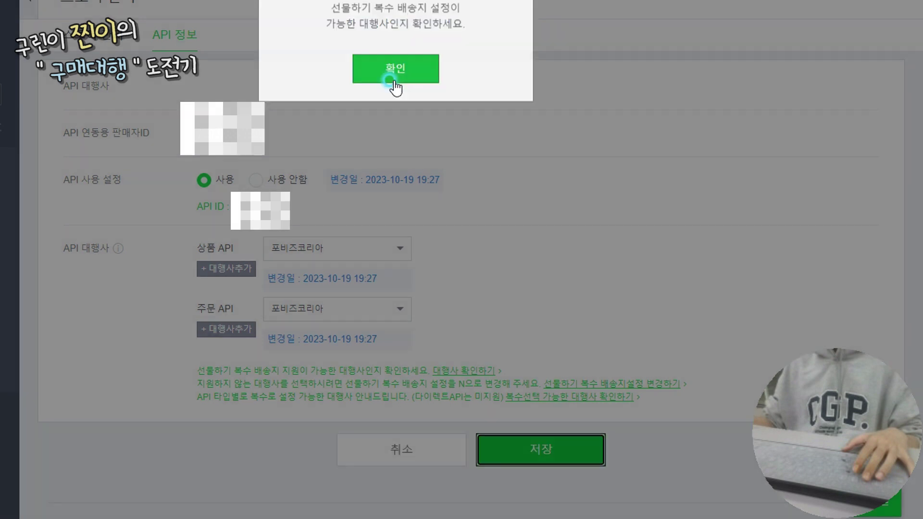
{"action": "left_click", "coordinate": [392, 81]}
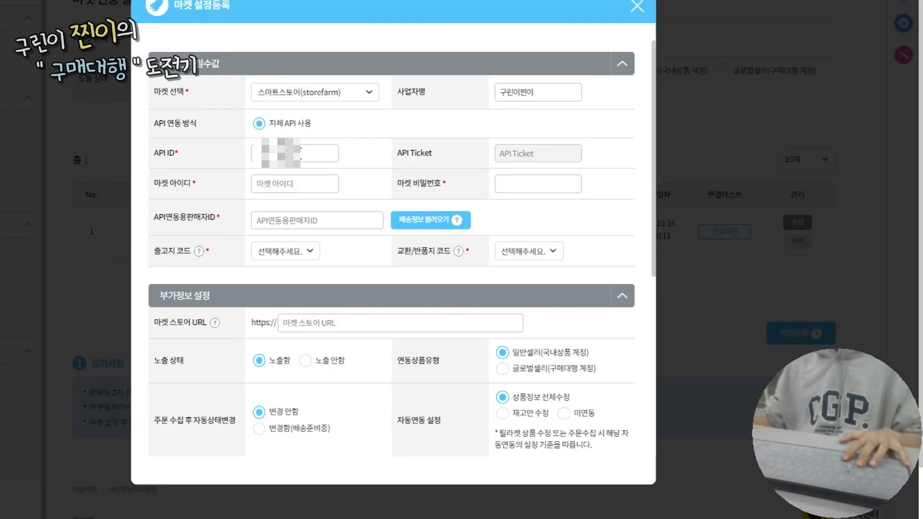
- Back in the 릴라켓 market registration form, paste the store's API ID and the seller ID for API linkage
{"action": "left_click", "coordinate": [284, 153]}
{"action": "key", "text": "ctrl+v"}
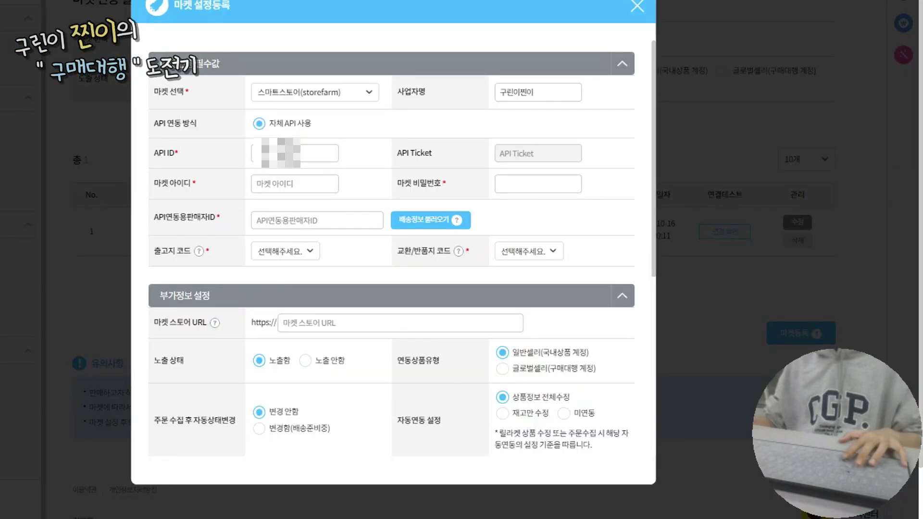
{"action": "left_click", "coordinate": [309, 220]}
{"action": "key", "text": "ctrl+v"}
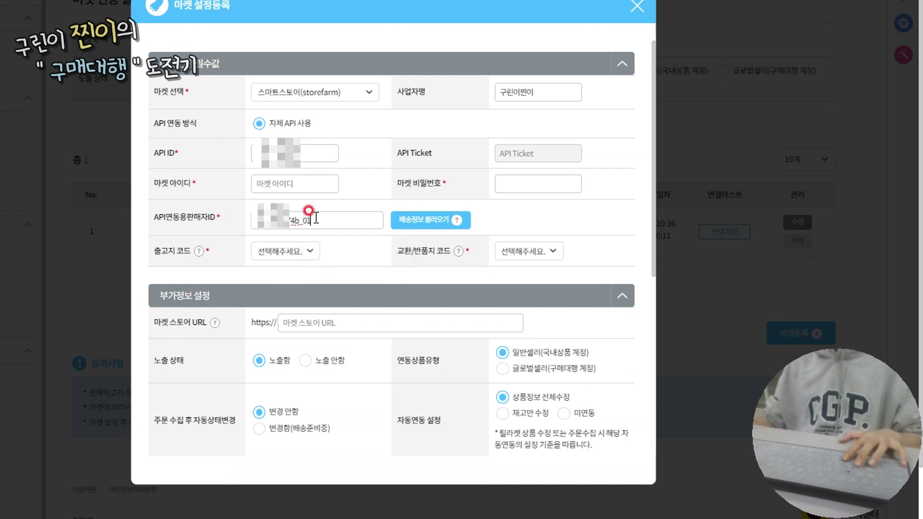
- Fill in the market ID and the market password for the store account
{"action": "left_click", "coordinate": [294, 180]}
{"action": "type", "text": "ㄴ"}
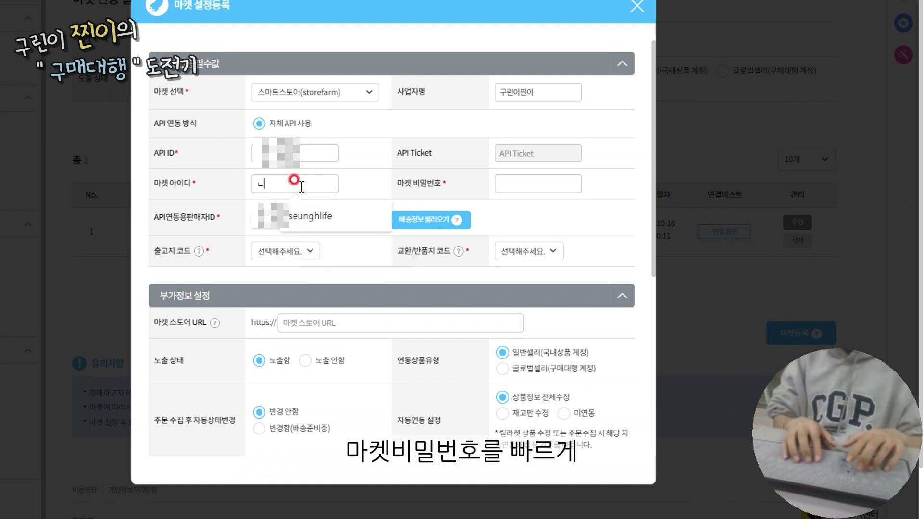
{"action": "type", "text": "뎌"}
{"action": "key", "text": "BackSpace"}
{"action": "key", "text": "BackSpace"}
{"action": "key", "text": "BackSpace"}
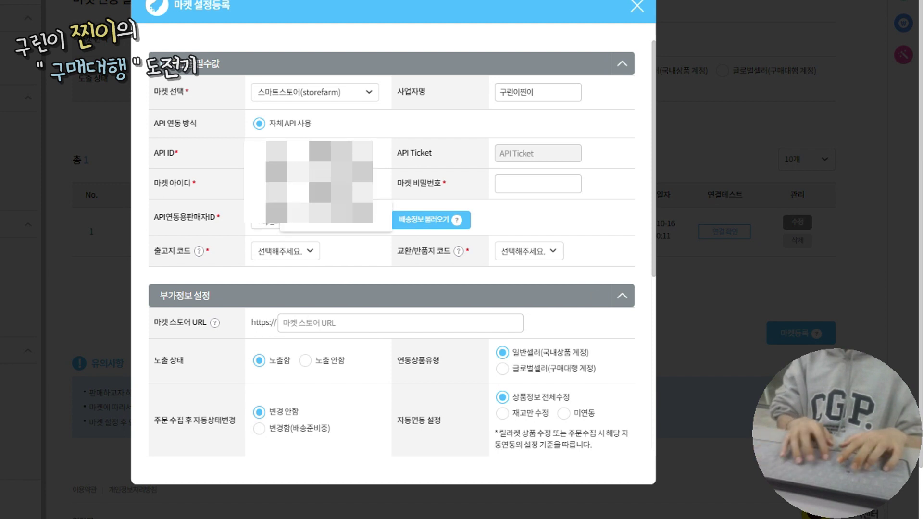
{"action": "key", "text": "Tab"}
{"action": "type", "text": "*"}
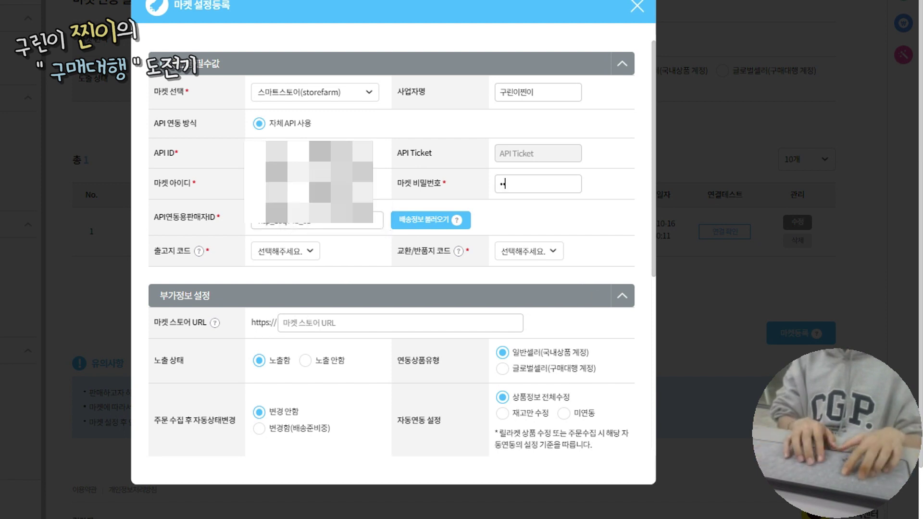
{"action": "type", "text": "*********"}
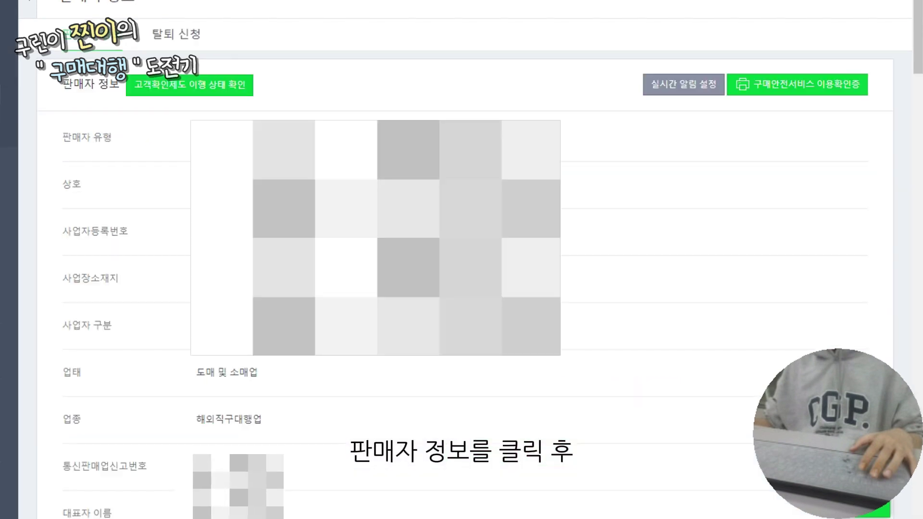
- In Naver Smart Store Center's seller information, open the address book of the delivery information section
{"action": "left_click", "coordinate": [78, 178]}
{"action": "scroll", "coordinate": [78, 177], "scroll_direction": "down", "scroll_amount": 15}
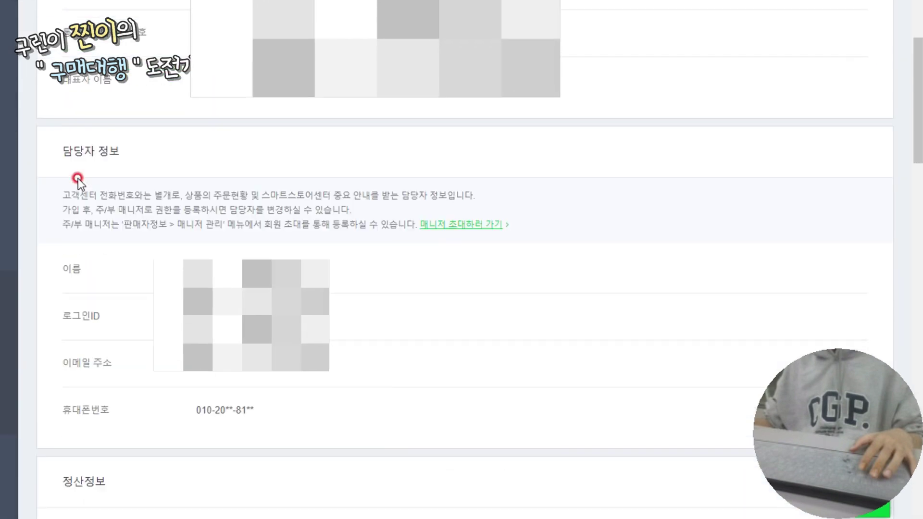
{"action": "scroll", "coordinate": [78, 178], "scroll_direction": "down", "scroll_amount": 8}
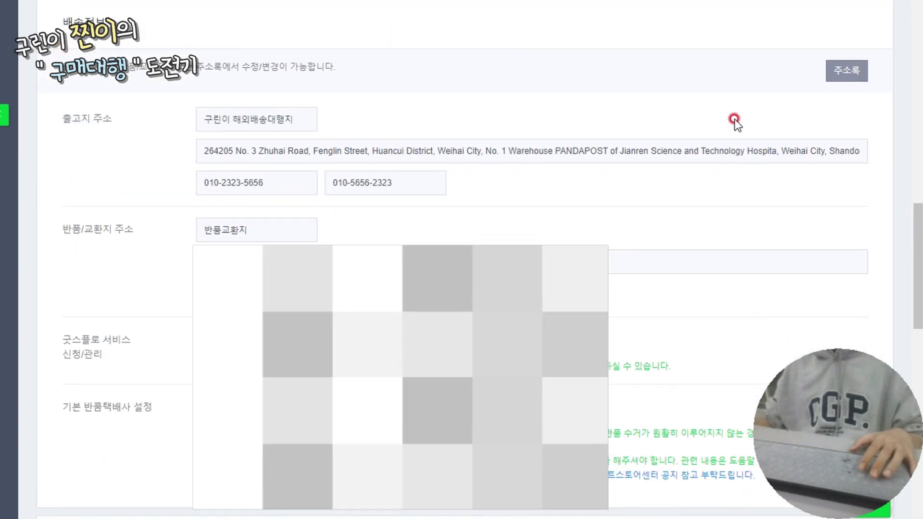
{"action": "left_click", "coordinate": [852, 72]}
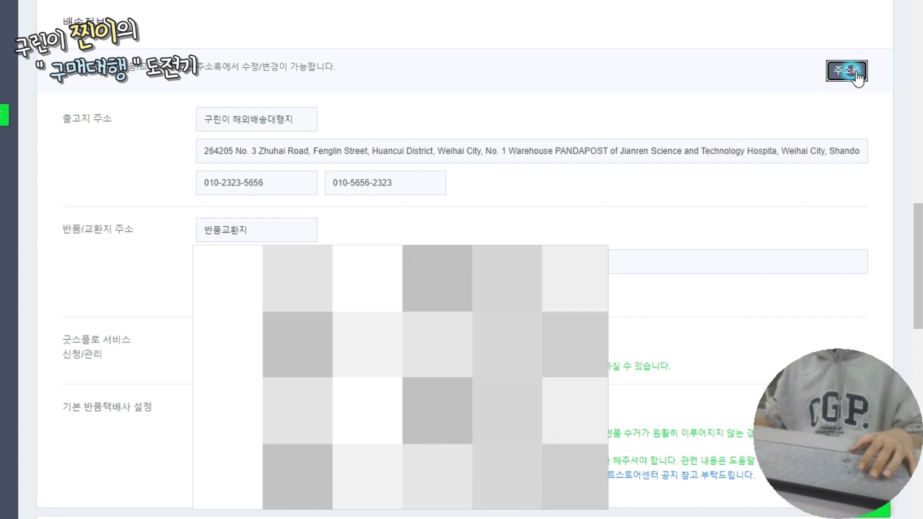
{"action": "left_click", "coordinate": [855, 71]}
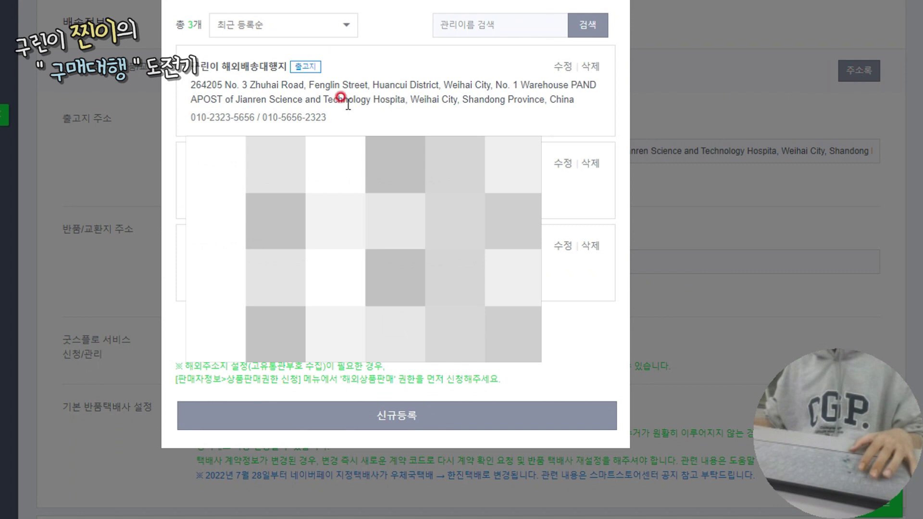
- Start a new address book entry named 구린이의 해외배송대행지 and set its address type to overseas (해외)
{"action": "left_click", "coordinate": [408, 426]}
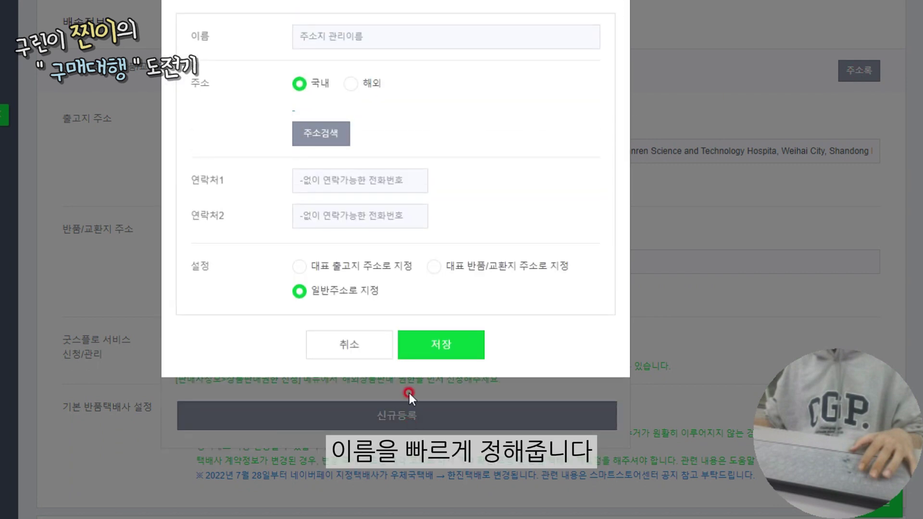
{"action": "left_click", "coordinate": [329, 29]}
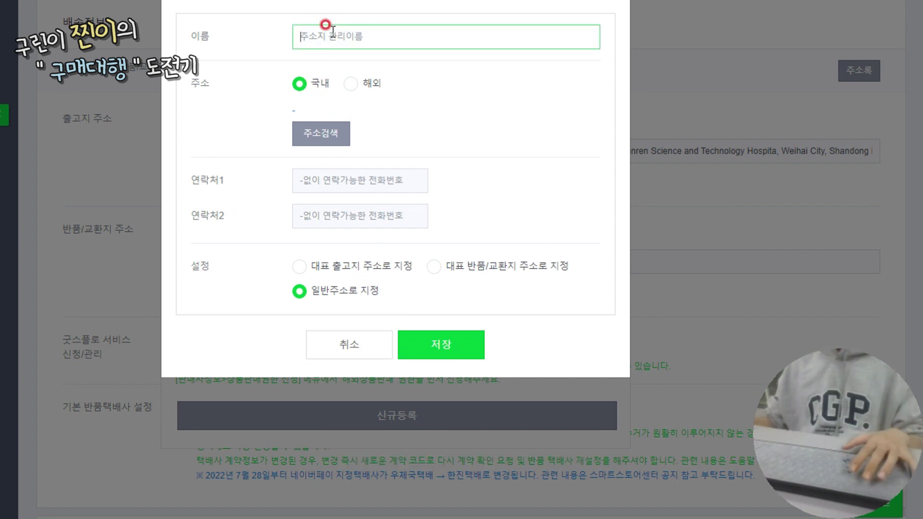
{"action": "type", "text": "v"}
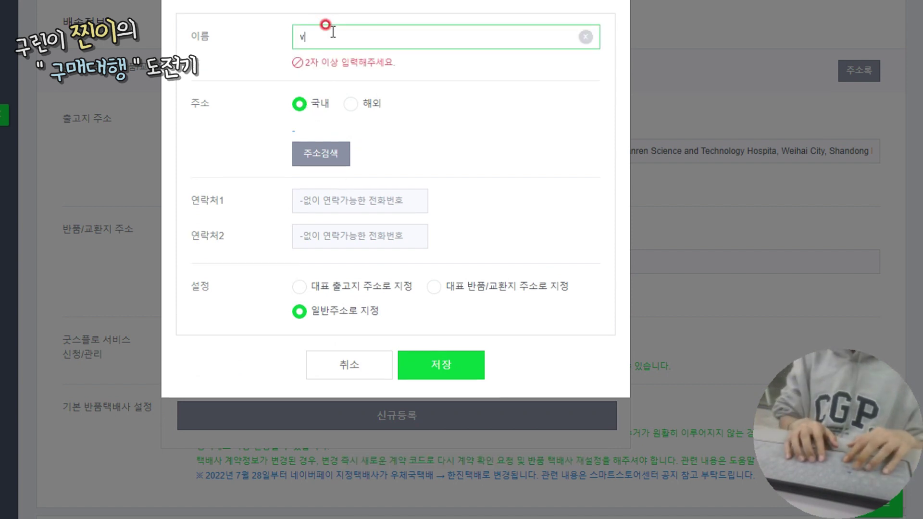
{"action": "key", "text": "BackSpace"}
{"action": "type", "text": "귄"}
{"action": "key", "text": "BackSpace"}
{"action": "type", "text": "귄"}
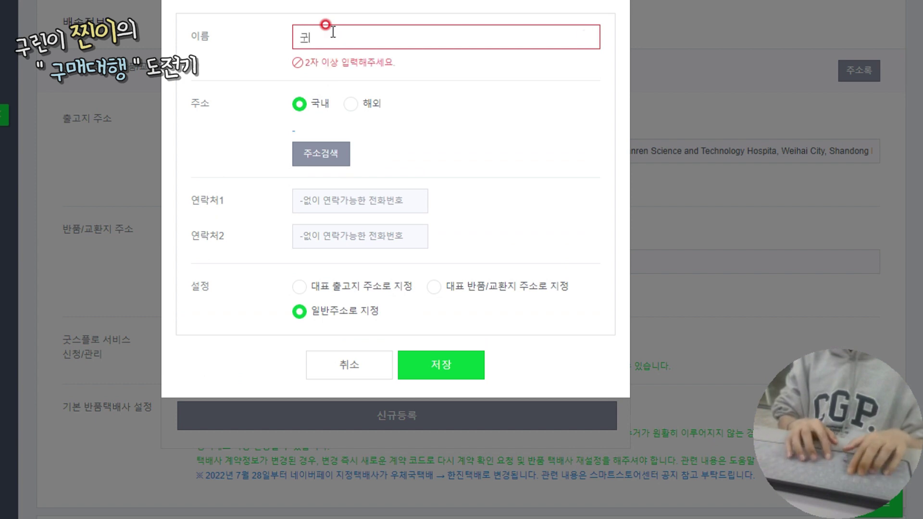
{"action": "type", "text": "린이"}
{"action": "key", "text": "BackSpace"}
{"action": "key", "text": "BackSpace"}
{"action": "key", "text": "BackSpace"}
{"action": "type", "text": "르"}
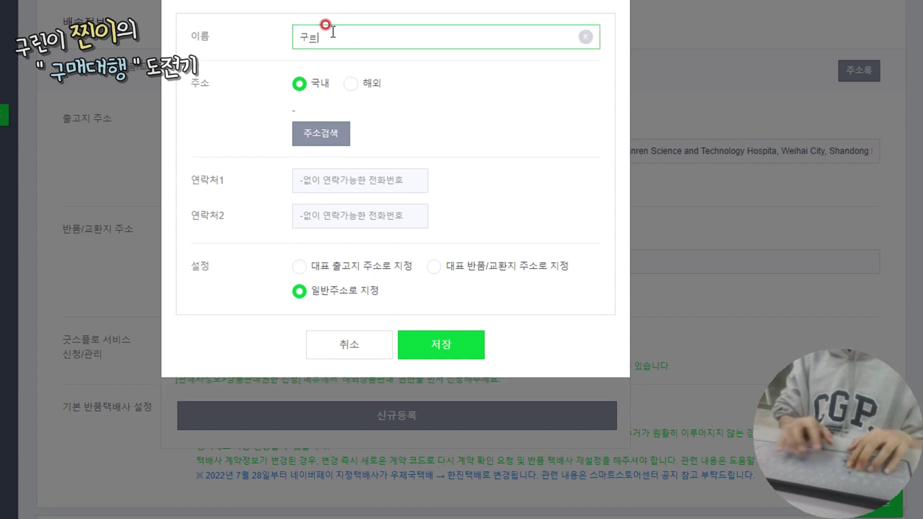
{"action": "key", "text": "BackSpace"}
{"action": "type", "text": "린이의 행"}
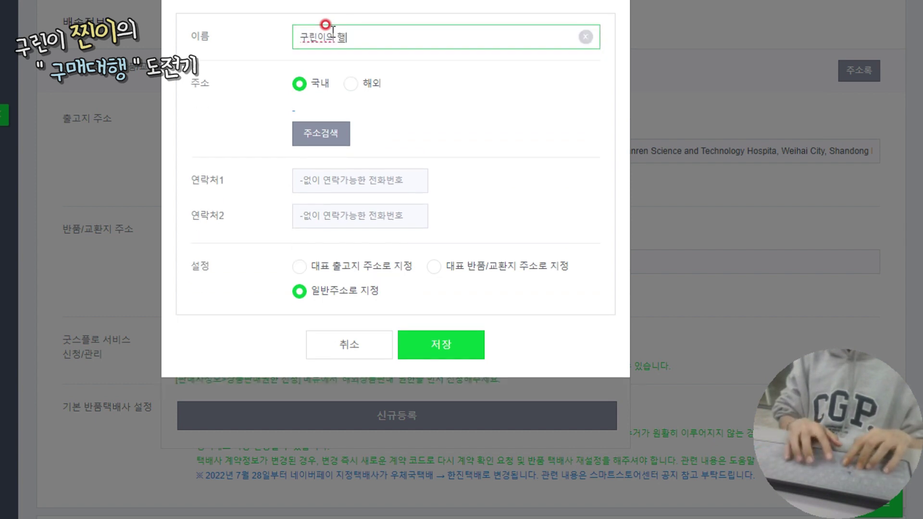
{"action": "type", "text": "외배송대행드"}
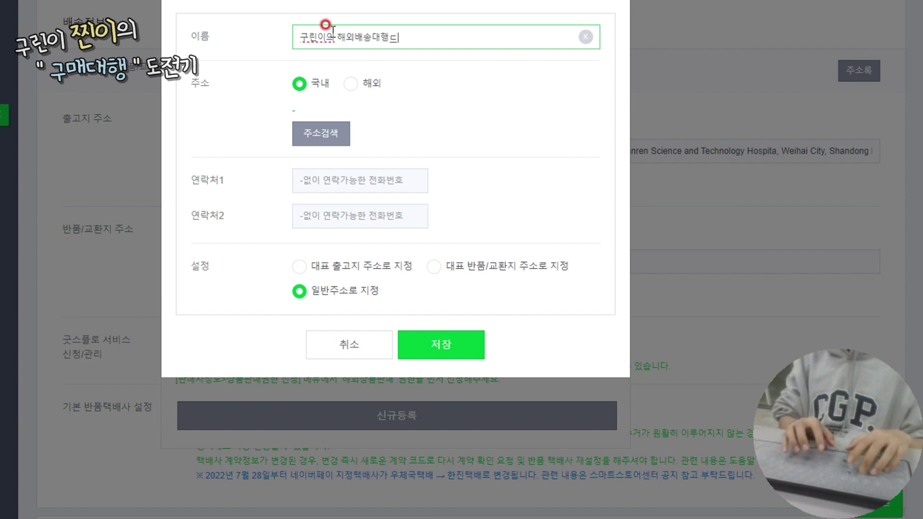
{"action": "key", "text": "BackSpace"}
{"action": "key", "text": "BackSpace"}
{"action": "type", "text": "지"}
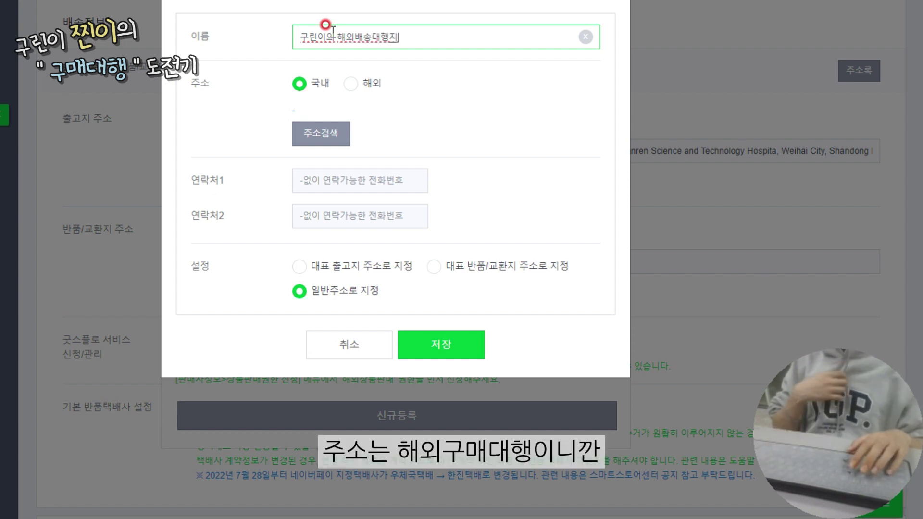
{"action": "left_click", "coordinate": [361, 85]}
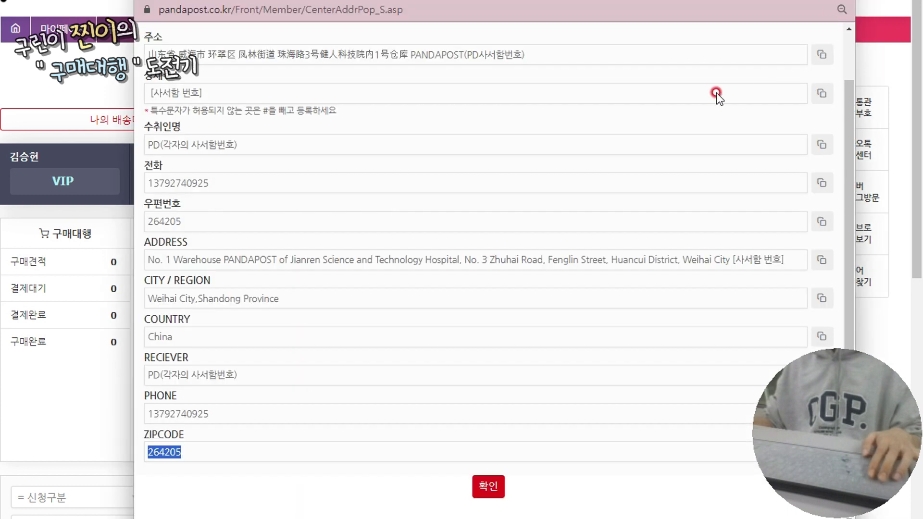
- Copy the road, district and city part of the English ADDRESS from the pandapost.co.kr page into Address1, without a leading space
{"action": "left_click", "coordinate": [595, 238]}
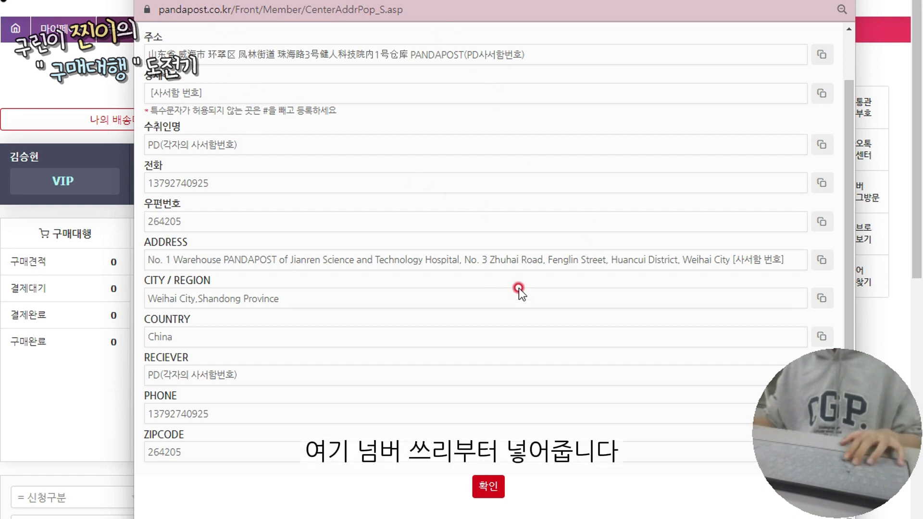
{"action": "left_click_drag", "start_coordinate": [462, 257], "coordinate": [725, 271]}
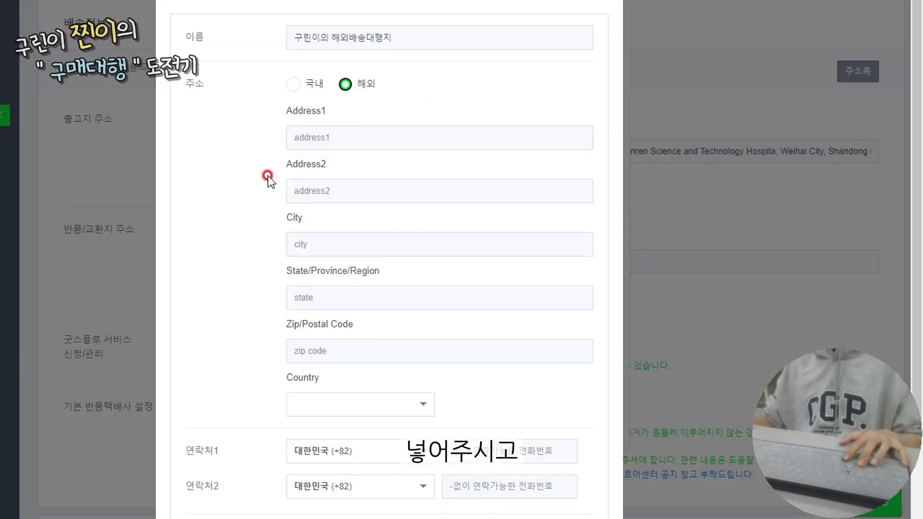
{"action": "left_click", "coordinate": [331, 138]}
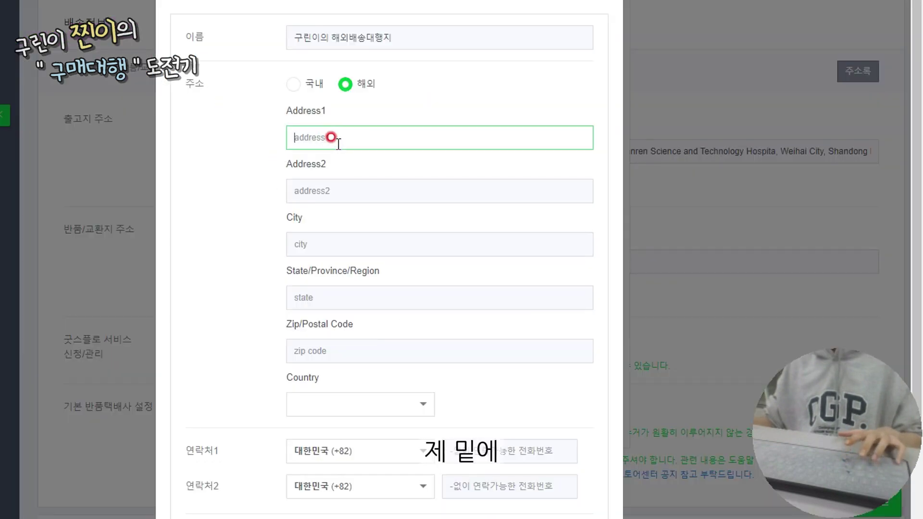
{"action": "type", "text": "No. 3 Zhuhai Road, Fenglin Street, Huancui District, Weihai City"}
{"action": "left_click_drag", "start_coordinate": [297, 139], "coordinate": [280, 141]}
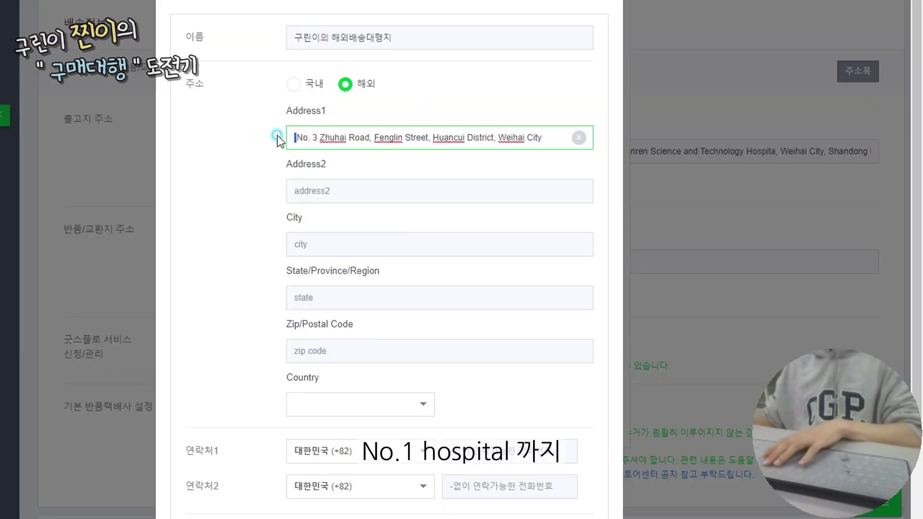
{"action": "key", "text": "BackSpace"}
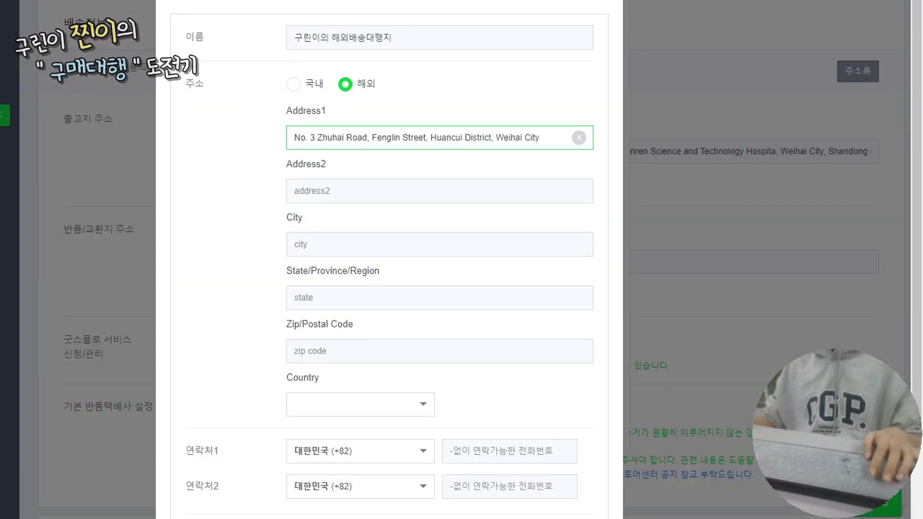
- Copy the warehouse name at the start of the pandapost.co.kr English ADDRESS into Address2 of the new address entry
{"action": "key", "text": "alt+Tab"}
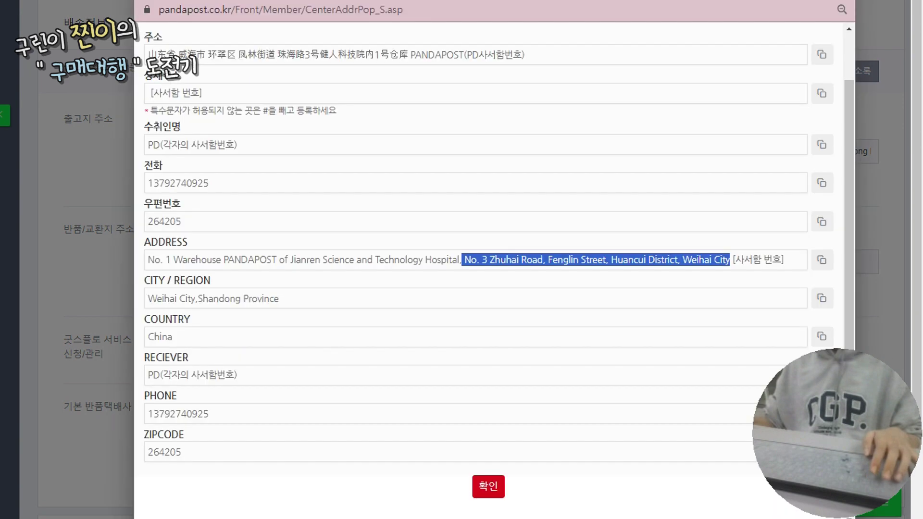
{"action": "left_click", "coordinate": [457, 260]}
{"action": "left_click_drag", "start_coordinate": [458, 260], "coordinate": [154, 260]}
{"action": "left_click_drag", "start_coordinate": [458, 260], "coordinate": [146, 259]}
{"action": "key", "text": "ctrl+c"}
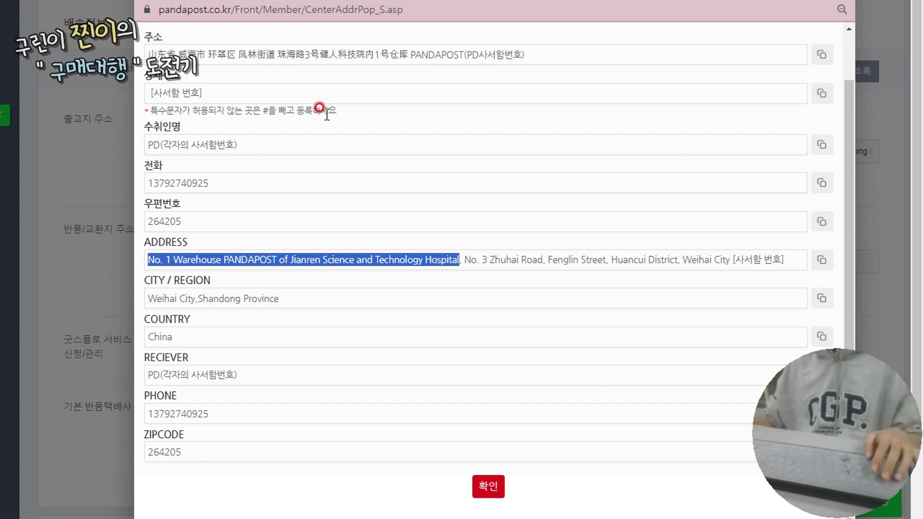
{"action": "key", "text": "alt+Tab"}
{"action": "left_click", "coordinate": [325, 137]}
{"action": "left_click", "coordinate": [329, 190]}
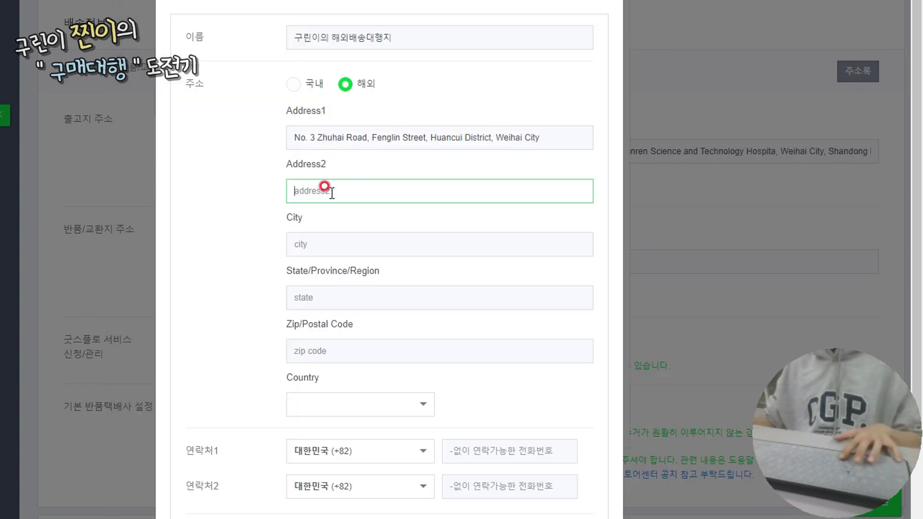
{"action": "key", "text": "ctrl+v"}
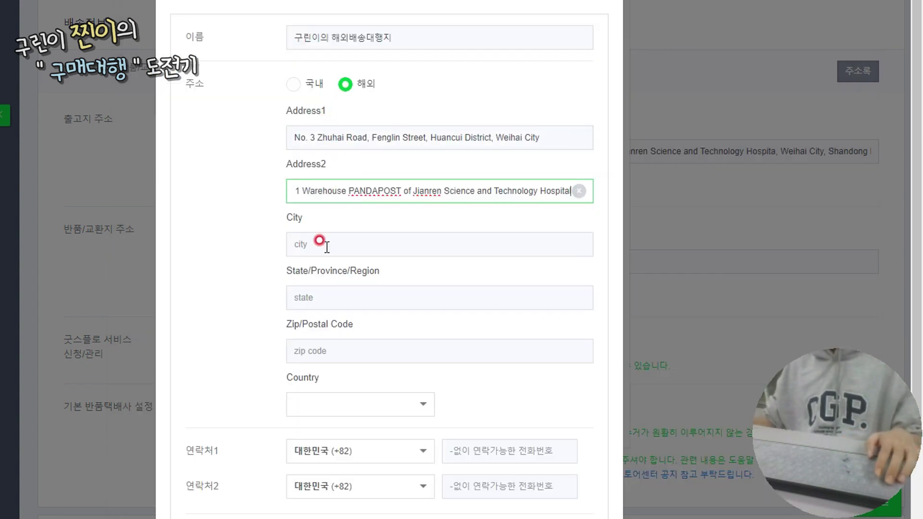
- Copy the city name from pandapost.co.kr's CITY / REGION value into the City field of the address entry
{"action": "key", "text": "alt+Tab"}
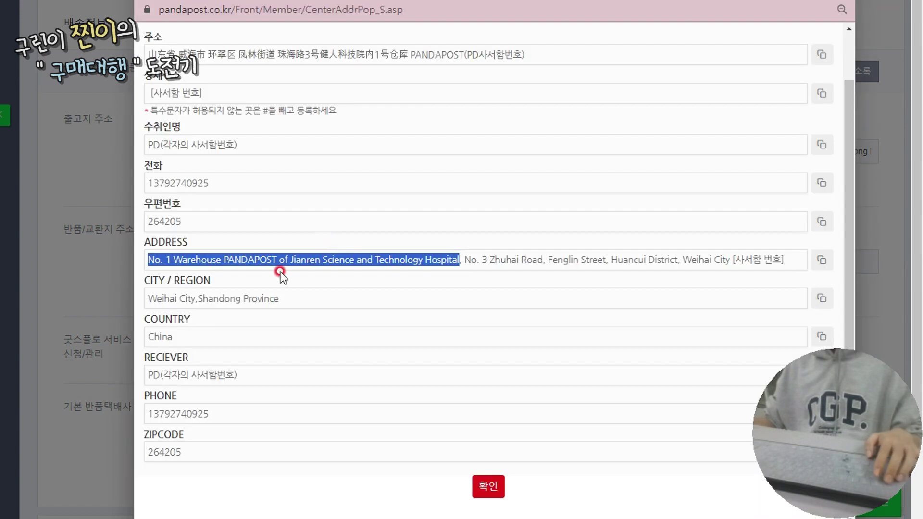
{"action": "left_click_drag", "start_coordinate": [195, 298], "coordinate": [149, 299]}
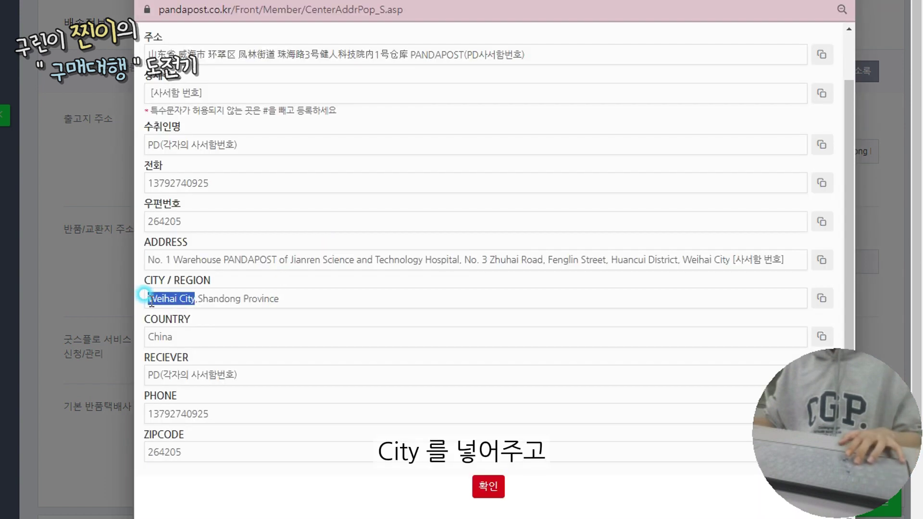
{"action": "key", "text": "ctrl+c"}
{"action": "key", "text": "alt+Tab"}
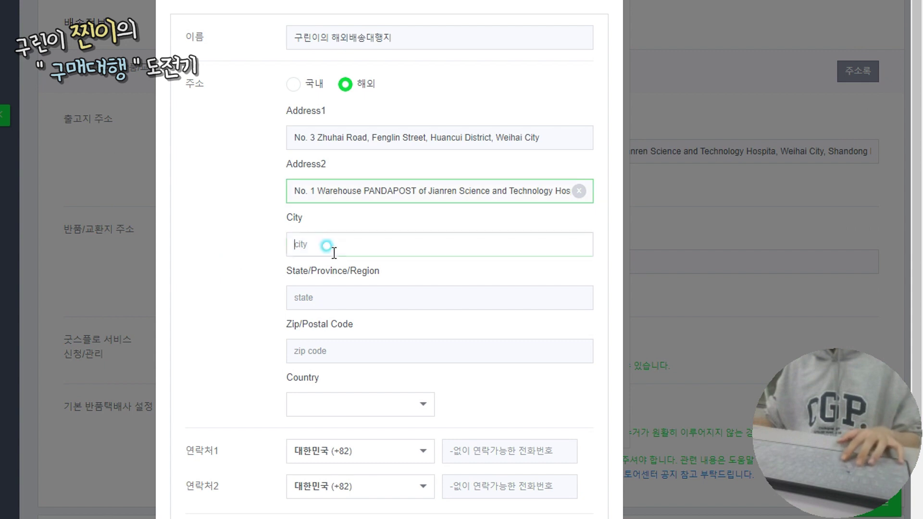
{"action": "left_click", "coordinate": [327, 245]}
{"action": "key", "text": "ctrl+v"}
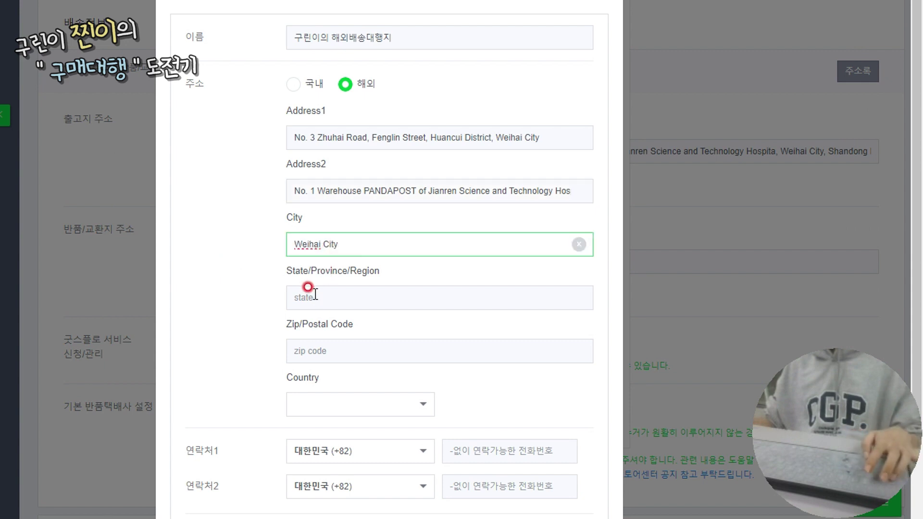
- Copy the province name, without the word Province, from pandapost.co.kr's CITY / REGION value into State/Province/Region
{"action": "key", "text": "alt+Tab"}
{"action": "left_click_drag", "start_coordinate": [198, 299], "coordinate": [241, 299]}
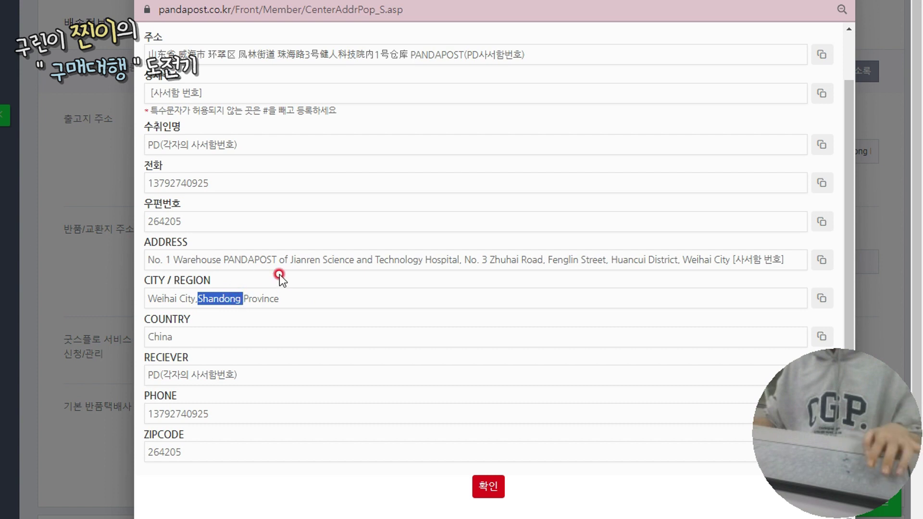
{"action": "key", "text": "ctrl+c"}
{"action": "key", "text": "alt+Tab"}
{"action": "left_click", "coordinate": [308, 294]}
{"action": "key", "text": "ctrl+v"}
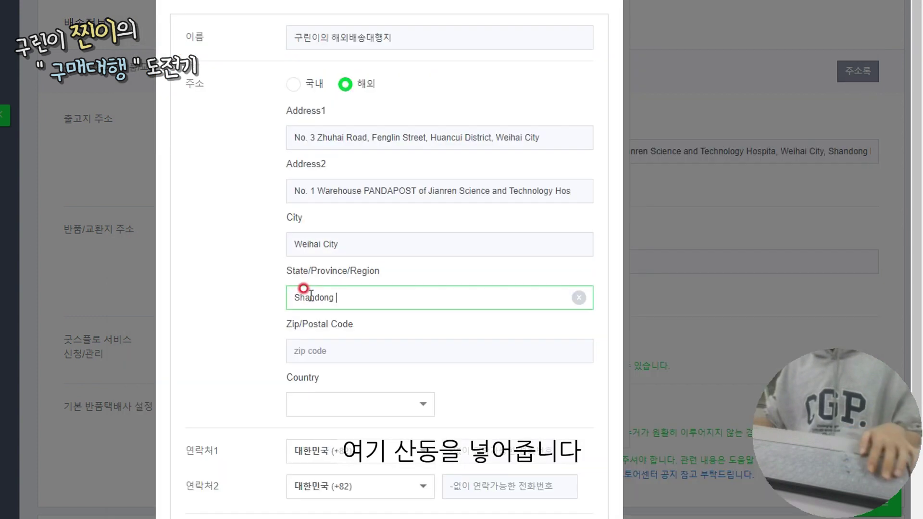
- Copy the ZIPCODE value from the pandapost.co.kr page into the Zip/Postal Code field of the address entry
{"action": "key", "text": "alt+Tab"}
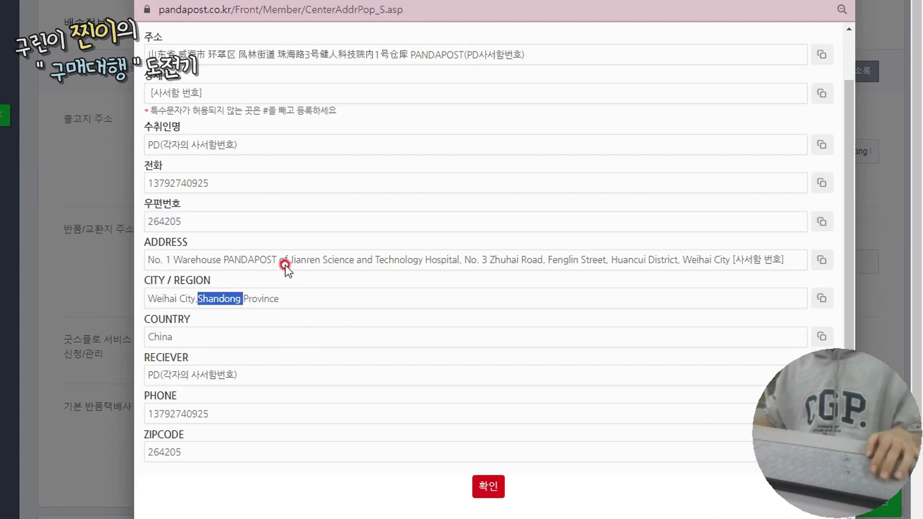
{"action": "left_click_drag", "start_coordinate": [187, 453], "coordinate": [138, 460]}
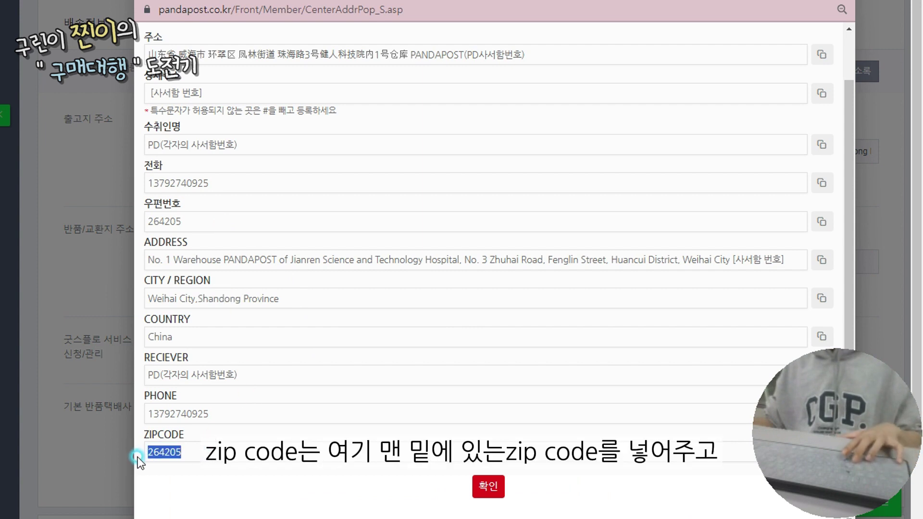
{"action": "key", "text": "ctrl+c"}
{"action": "key", "text": "alt+Tab"}
{"action": "left_click", "coordinate": [339, 347]}
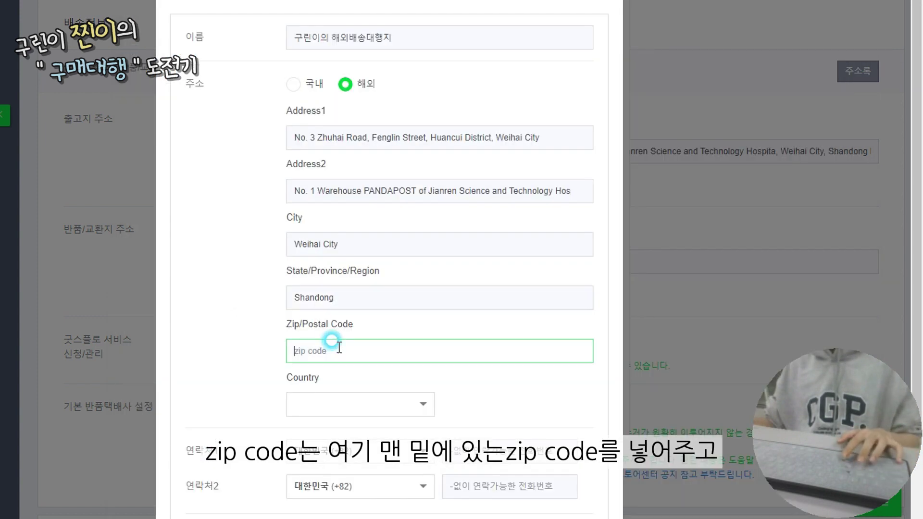
{"action": "key", "text": "ctrl+v"}
- Set the country of the new overseas address to 중국 (CN)
{"action": "left_click", "coordinate": [337, 406]}
{"action": "scroll", "coordinate": [321, 442], "scroll_direction": "down", "scroll_amount": 1}
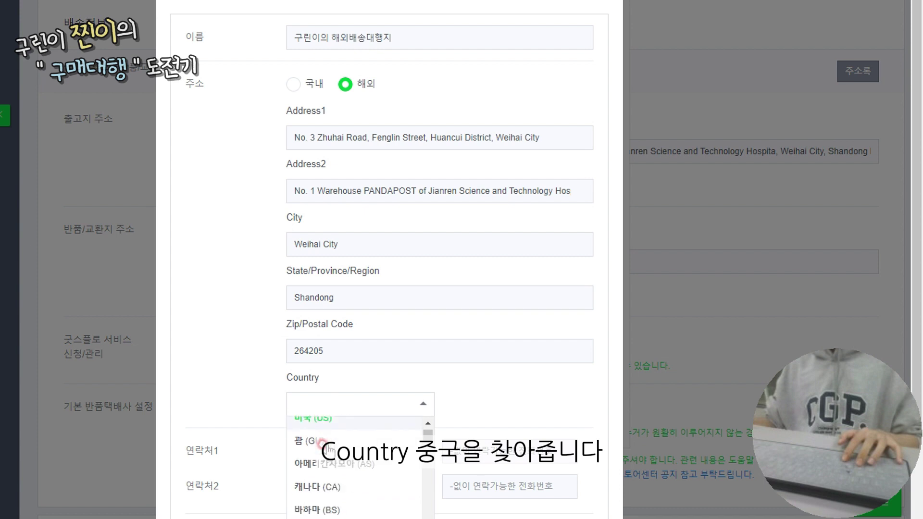
{"action": "scroll", "coordinate": [321, 440], "scroll_direction": "down", "scroll_amount": 10}
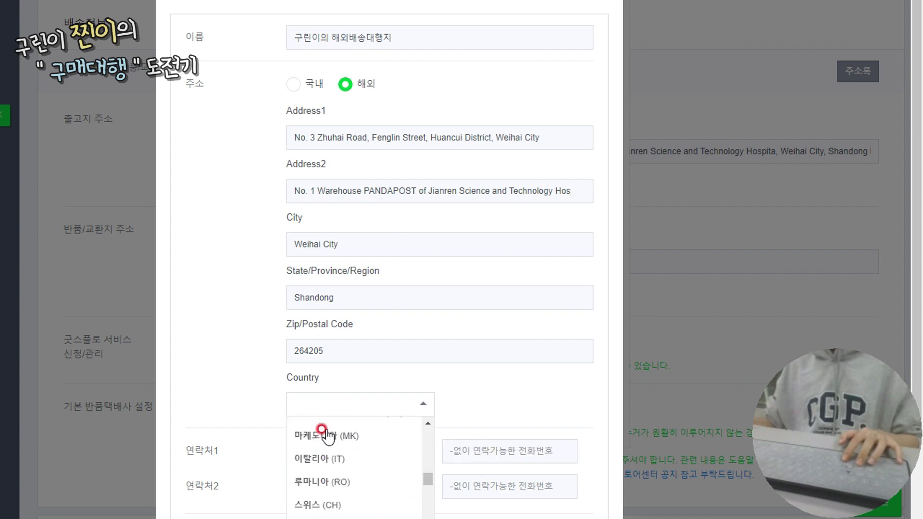
{"action": "scroll", "coordinate": [326, 436], "scroll_direction": "down", "scroll_amount": 10}
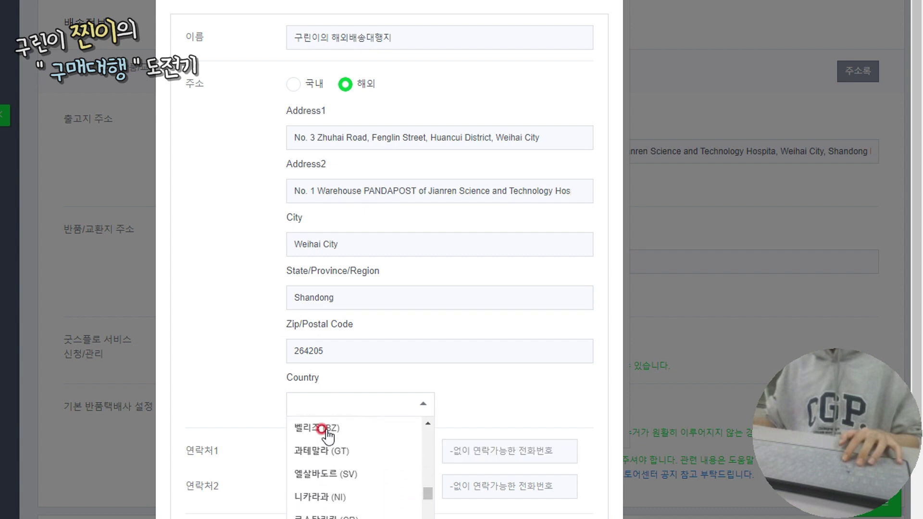
{"action": "scroll", "coordinate": [326, 436], "scroll_direction": "down", "scroll_amount": 10}
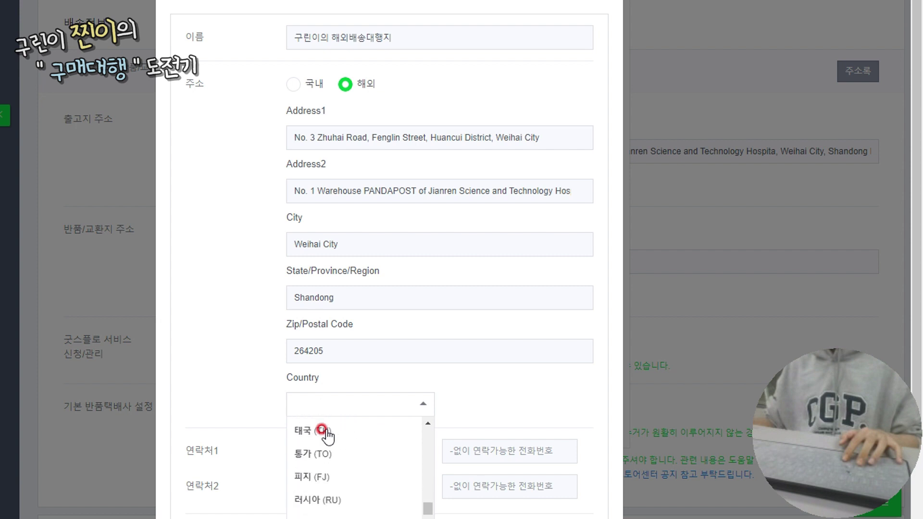
{"action": "scroll", "coordinate": [327, 436], "scroll_direction": "down", "scroll_amount": 10}
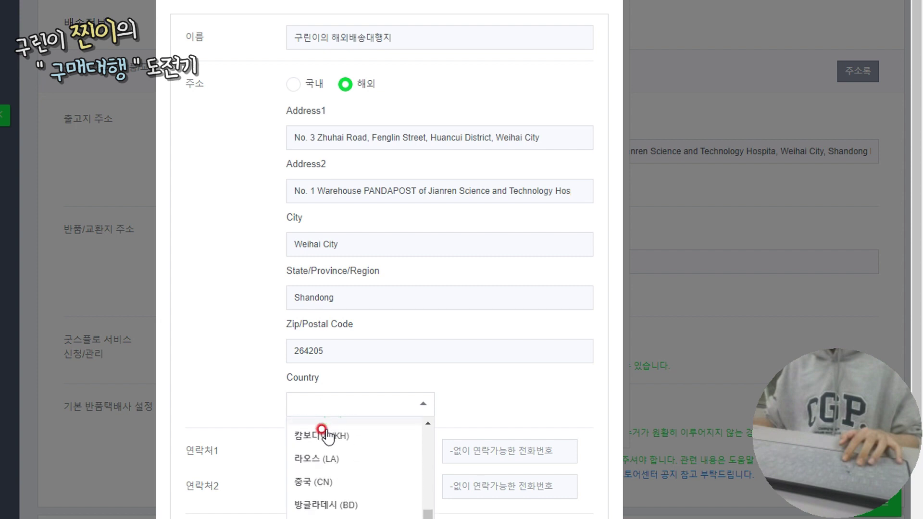
{"action": "scroll", "coordinate": [327, 436], "scroll_direction": "down", "scroll_amount": 3}
{"action": "left_click", "coordinate": [321, 426]}
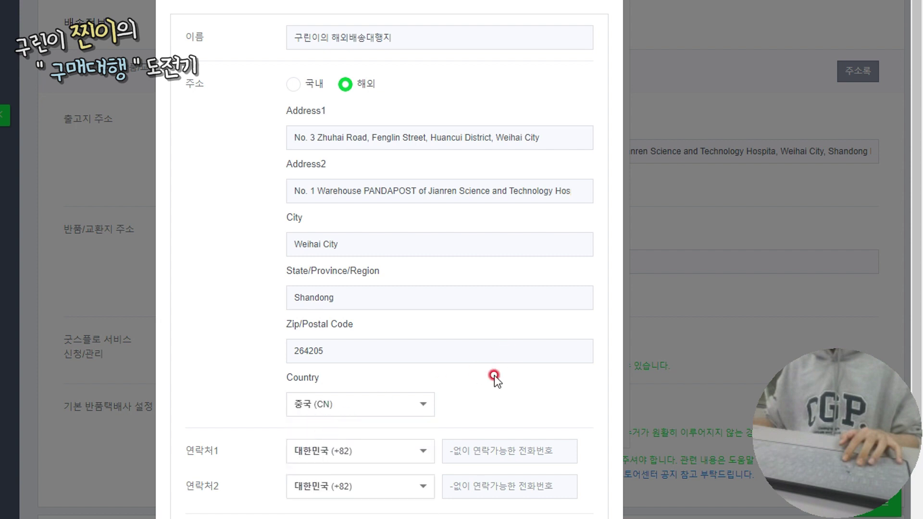
- Enter contact phone numbers for 연락처1 and 연락처2 of the new overseas address, keeping the 대한민국 (+82) country code
{"action": "scroll", "coordinate": [494, 376], "scroll_direction": "down", "scroll_amount": 3}
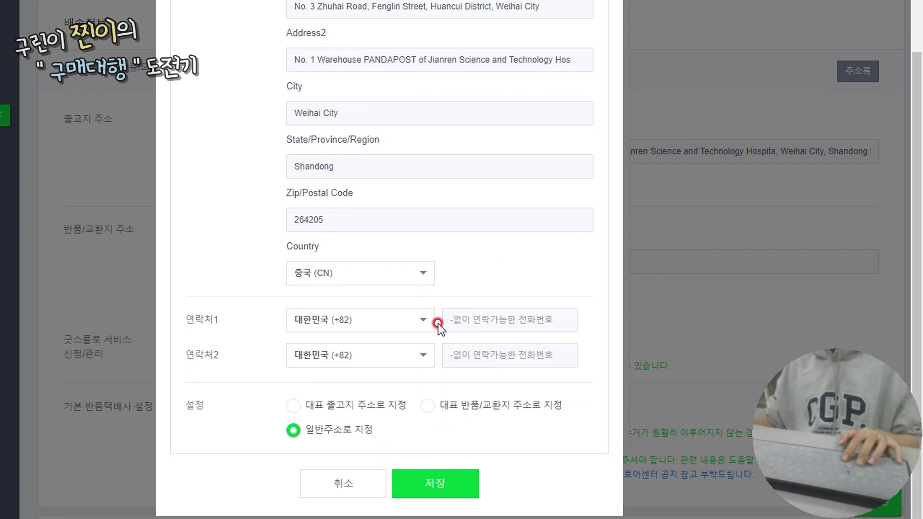
{"action": "left_click", "coordinate": [473, 320]}
{"action": "type", "text": "2"}
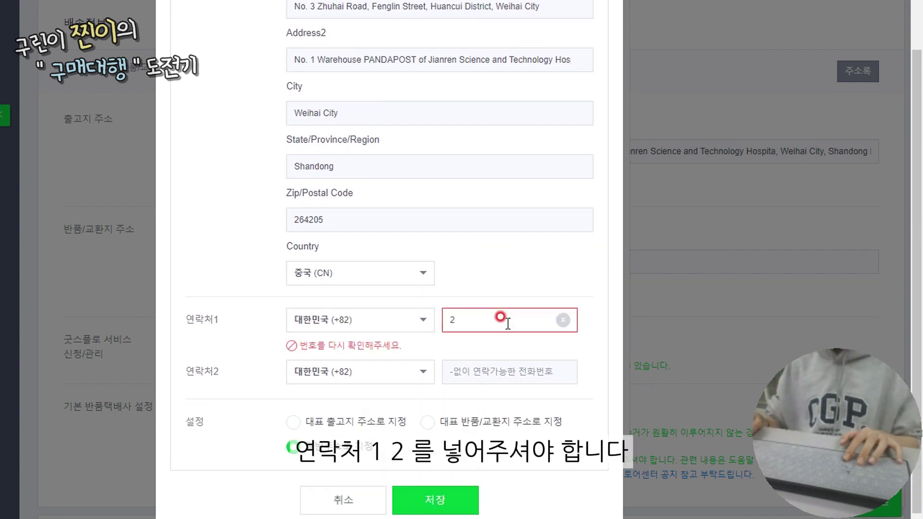
{"action": "type", "text": "3235656"}
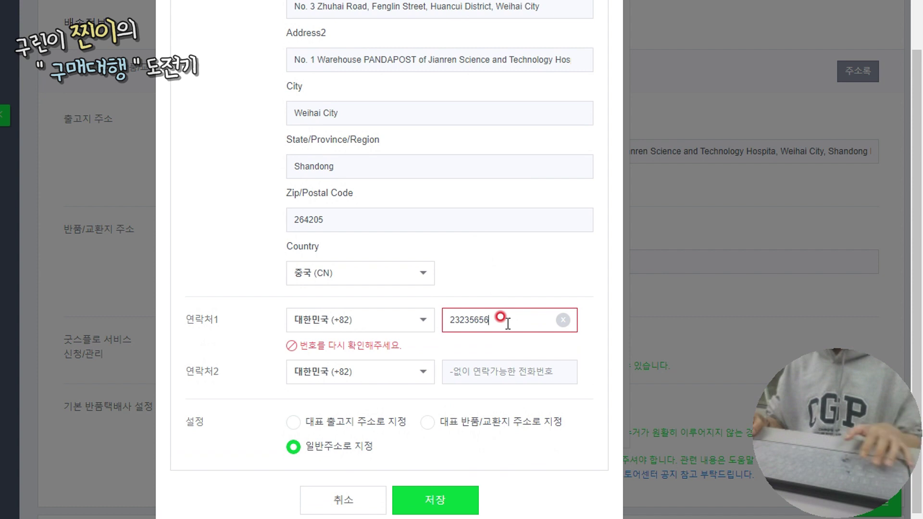
{"action": "key", "text": "Tab"}
{"action": "key", "text": "Tab"}
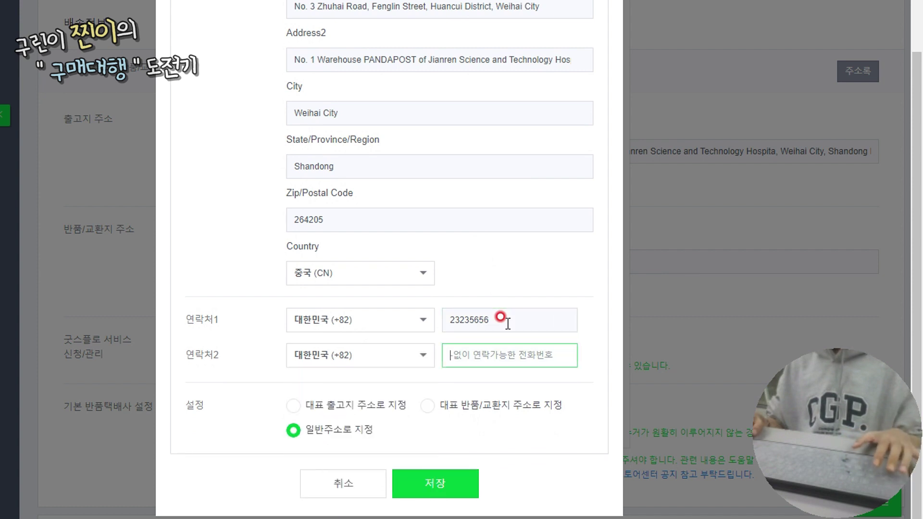
{"action": "type", "text": "5656"}
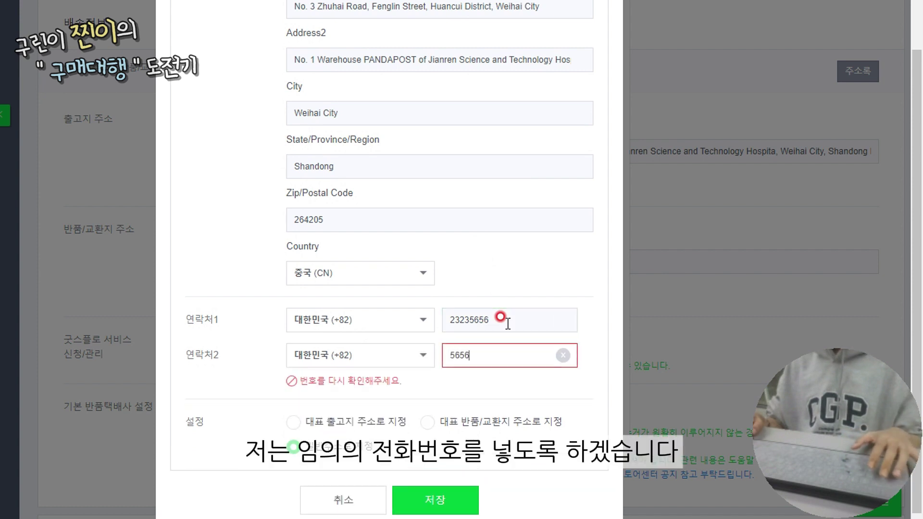
{"action": "key", "text": "BackSpace"}
{"action": "key", "text": "BackSpace"}
{"action": "key", "text": "BackSpace"}
{"action": "key", "text": "BackSpace"}
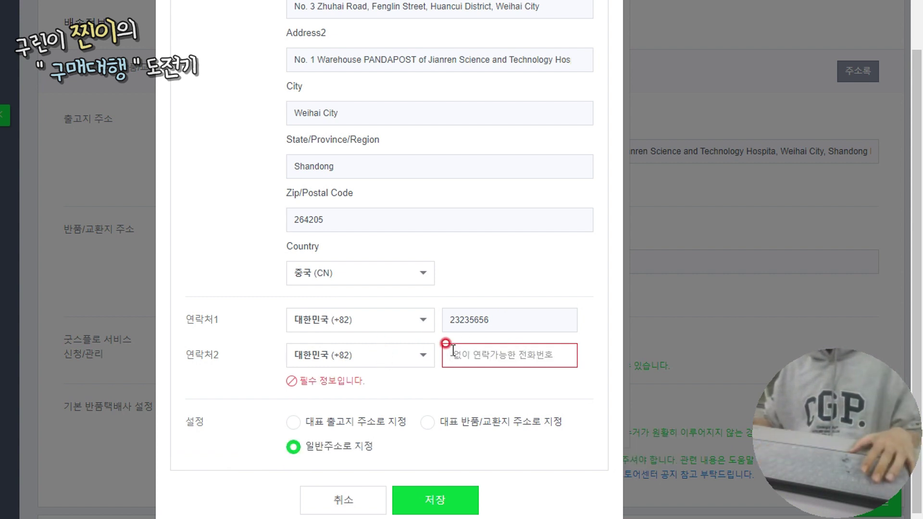
{"action": "type", "text": "56562323"}
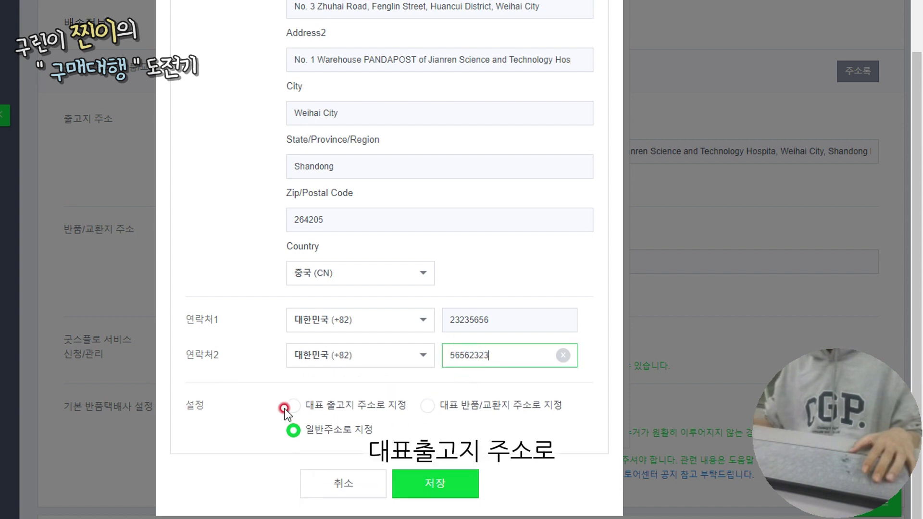
- Designate the new overseas address as 대표 출고지 주소 and save it to the address book
{"action": "left_click", "coordinate": [293, 407]}
{"action": "left_click", "coordinate": [436, 482]}
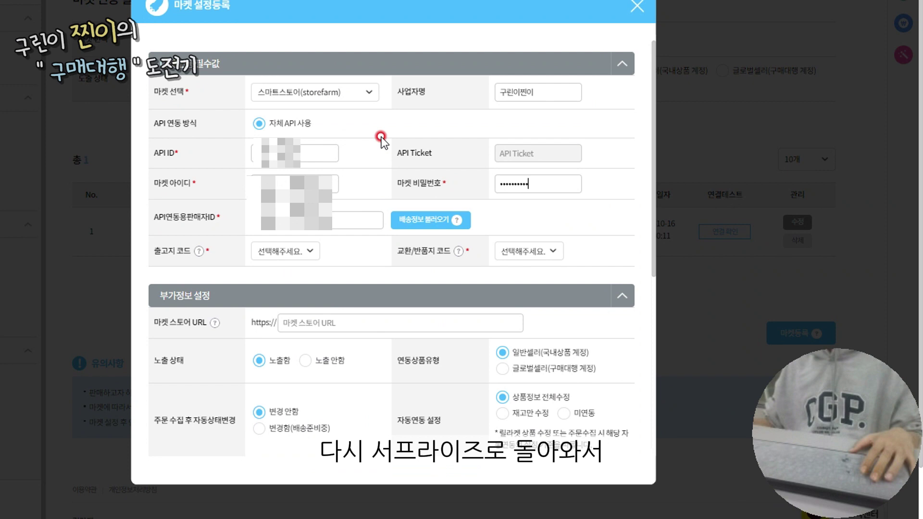
- In 릴라켓's market registration, load the delivery information and set 출고지 코드 to 구린이의 해외배송대행지 and 교환/반품지 코드 to 반품교환지
{"action": "left_click", "coordinate": [420, 218]}
{"action": "left_click", "coordinate": [507, 14]}
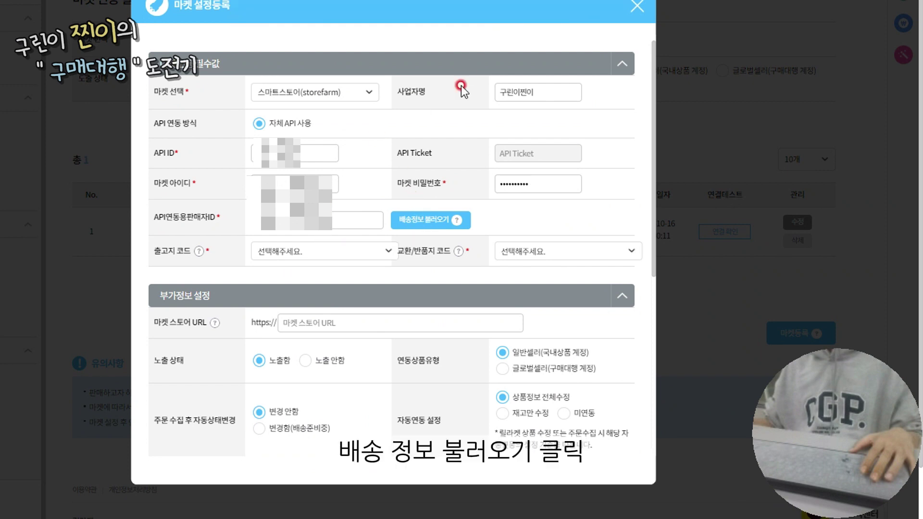
{"action": "left_click", "coordinate": [297, 260]}
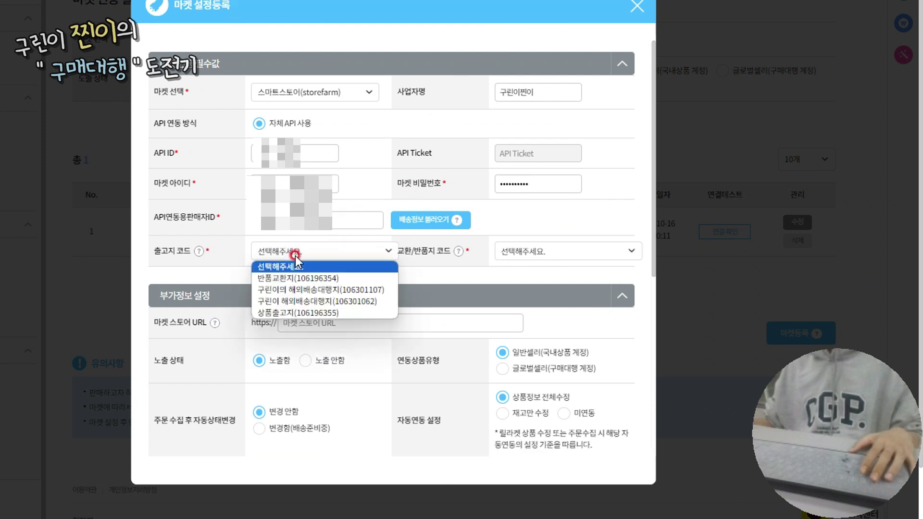
{"action": "left_click", "coordinate": [308, 291]}
{"action": "left_click", "coordinate": [517, 248]}
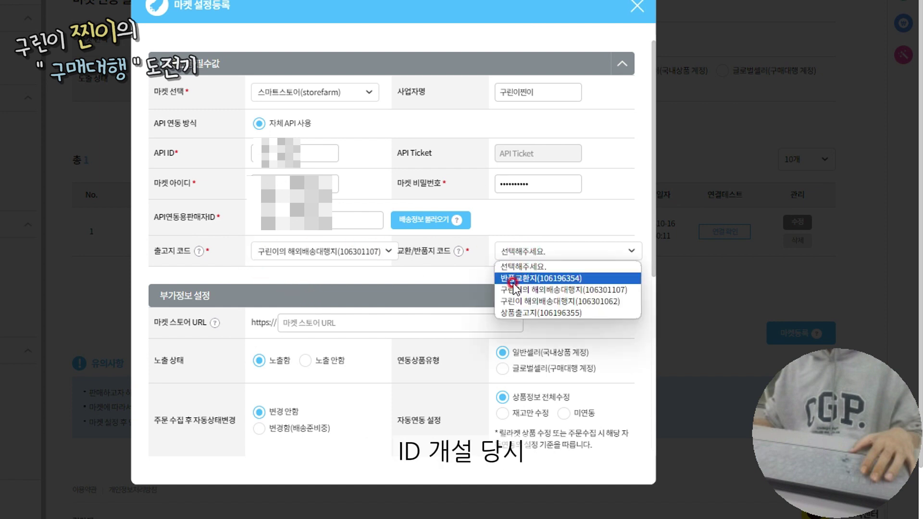
{"action": "left_click", "coordinate": [512, 281]}
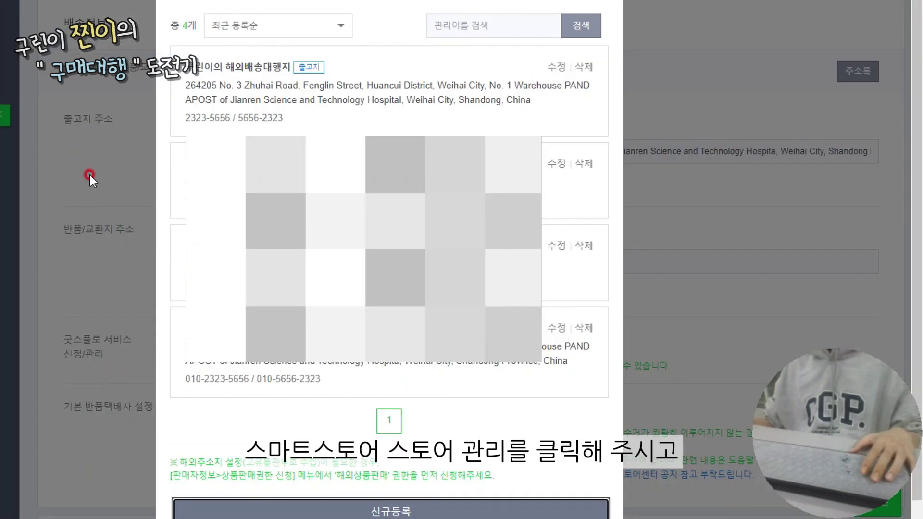
- Copy the PC store URL from the Smart Store's store management page into 마켓 스토어 URL in 릴라켓
{"action": "left_click", "coordinate": [90, 175]}
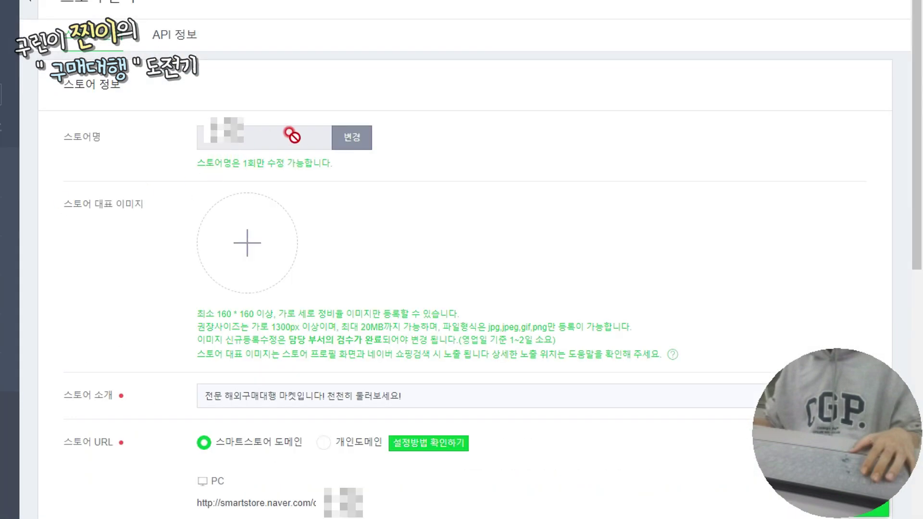
{"action": "scroll", "coordinate": [291, 139], "scroll_direction": "down", "scroll_amount": 2}
{"action": "scroll", "coordinate": [292, 144], "scroll_direction": "down", "scroll_amount": 5}
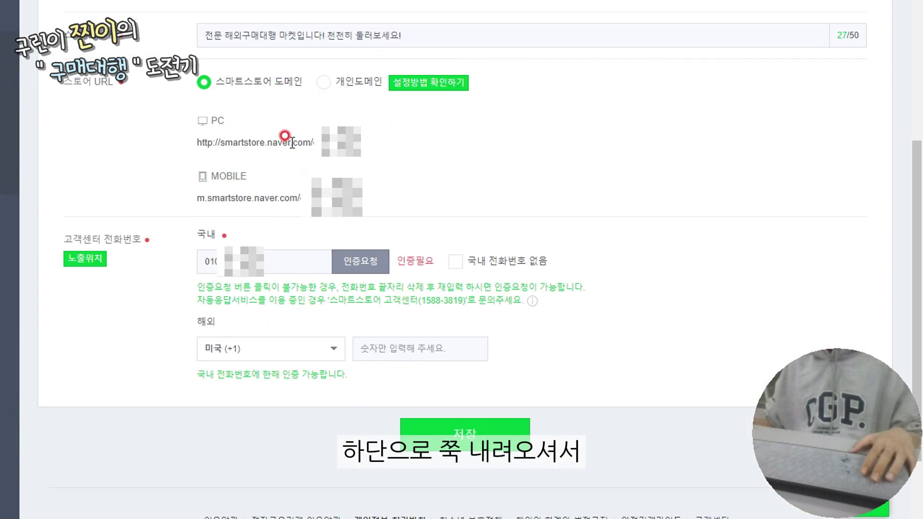
{"action": "triple_click", "coordinate": [272, 143]}
{"action": "key", "text": "ctrl+c"}
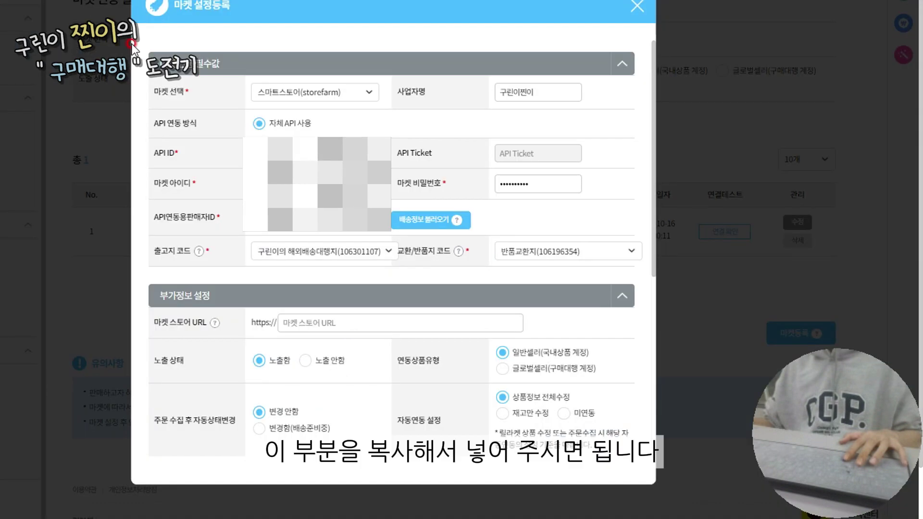
{"action": "left_click", "coordinate": [329, 321]}
{"action": "key", "text": "ctrl+v"}
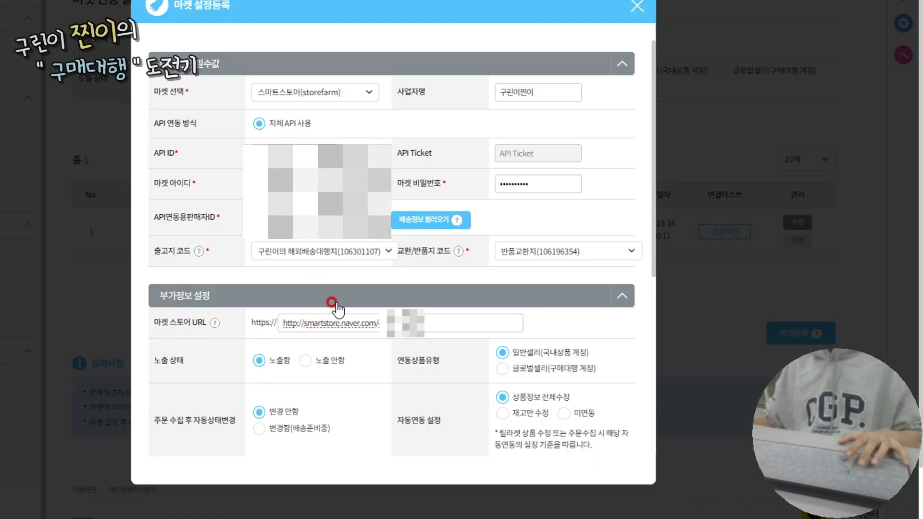
- Set 연동상품유형 to 글로벌셀러(구매대행 계정), 주문 수집 후 자동상태변경 to 변경함(배송준비중), 자동연동 설정 to 미연동, and 주문수집 구분 to 전체 수집
{"action": "scroll", "coordinate": [386, 322], "scroll_direction": "down", "scroll_amount": 2}
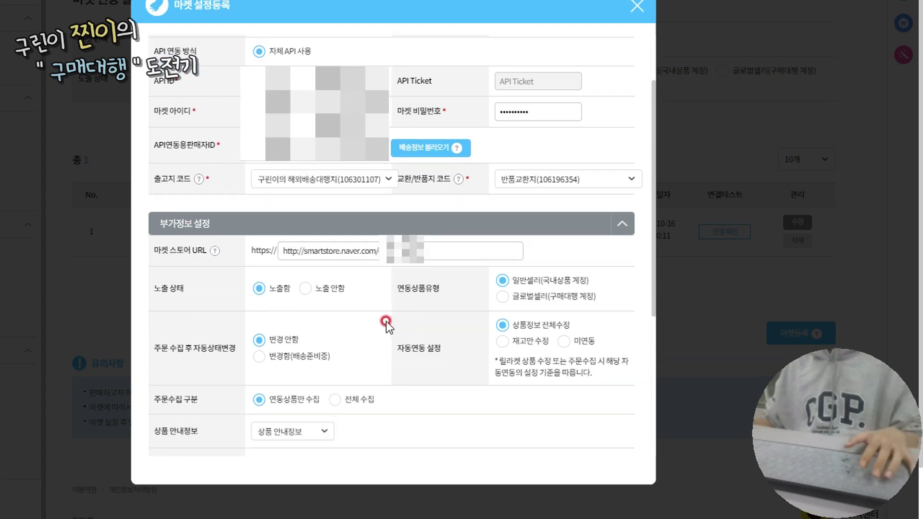
{"action": "scroll", "coordinate": [378, 308], "scroll_direction": "down", "scroll_amount": 1}
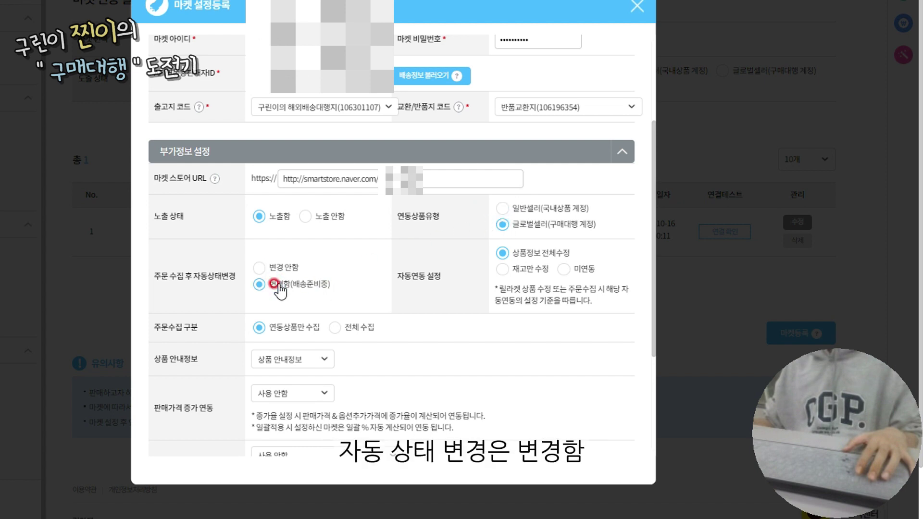
{"action": "left_click", "coordinate": [559, 271]}
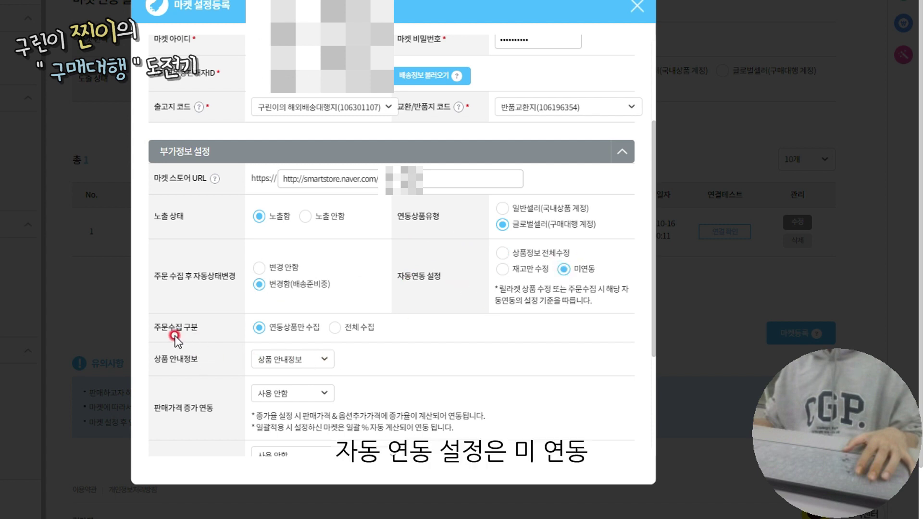
{"action": "left_click", "coordinate": [346, 326]}
- Set 상품 안내정보 for the Smart Store market to 찐이의 상세페이지
{"action": "scroll", "coordinate": [379, 270], "scroll_direction": "down", "scroll_amount": 2}
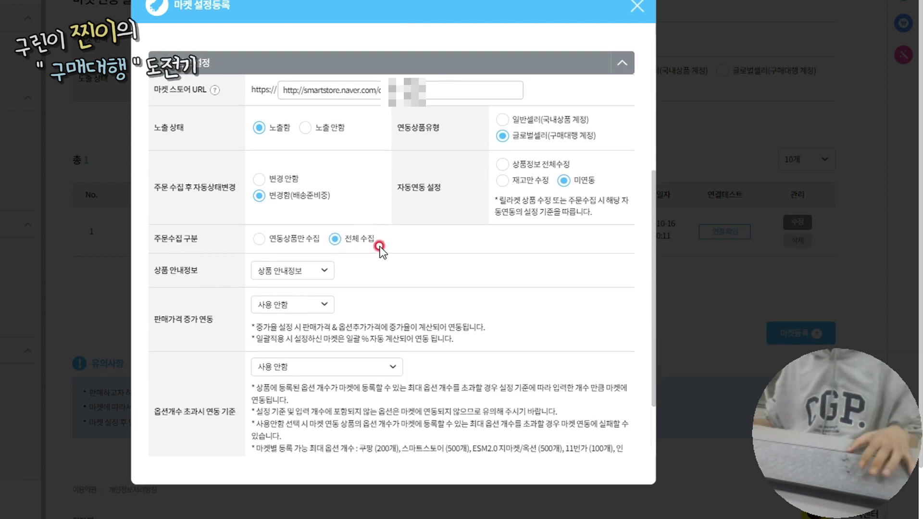
{"action": "scroll", "coordinate": [380, 249], "scroll_direction": "down", "scroll_amount": 1}
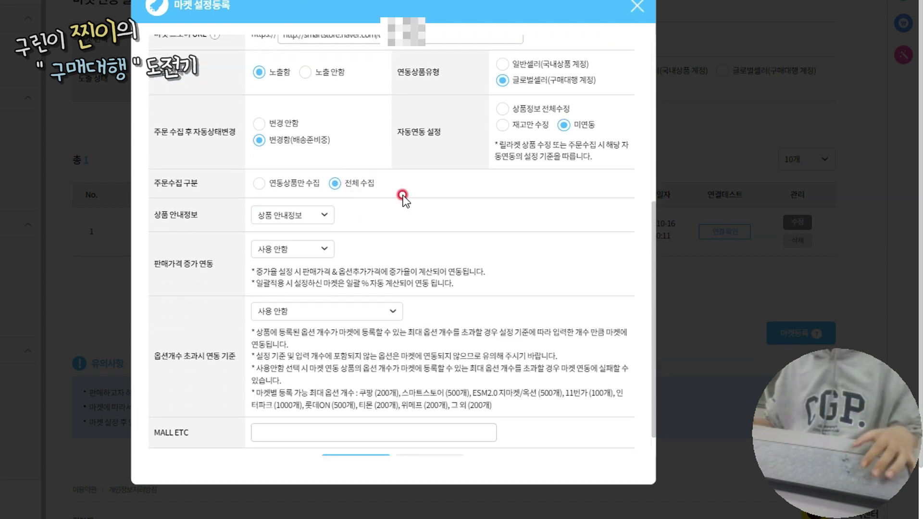
{"action": "left_click", "coordinate": [310, 212]}
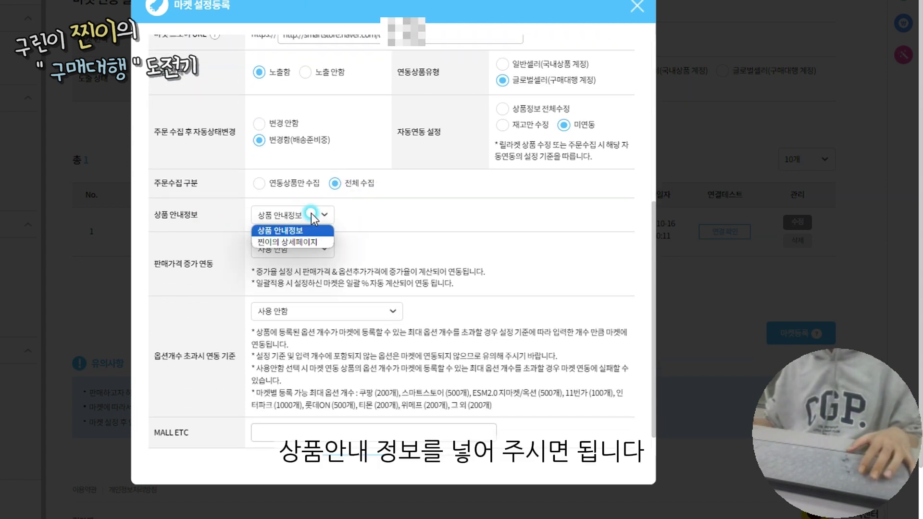
{"action": "left_click", "coordinate": [296, 241]}
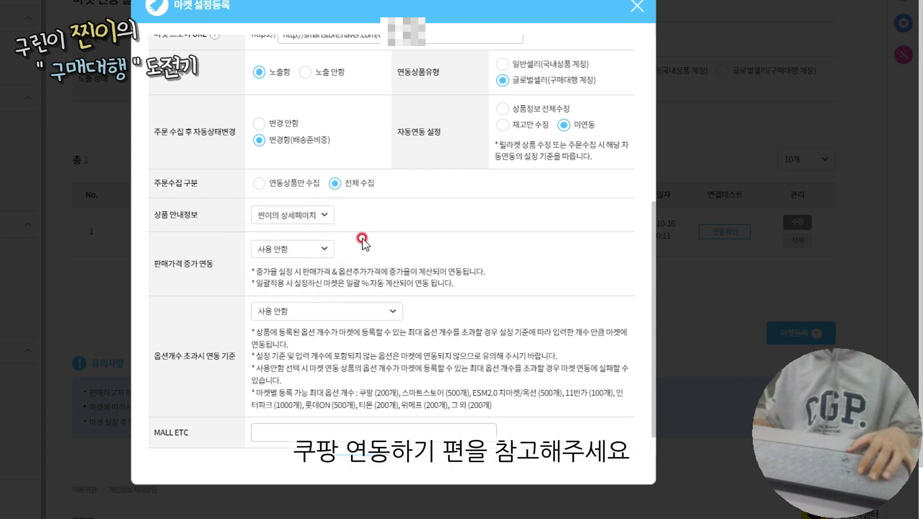
- Set 판매가격 증가 연동 to 일괄적용 with an increase rate of 5%
{"action": "left_click", "coordinate": [271, 248]}
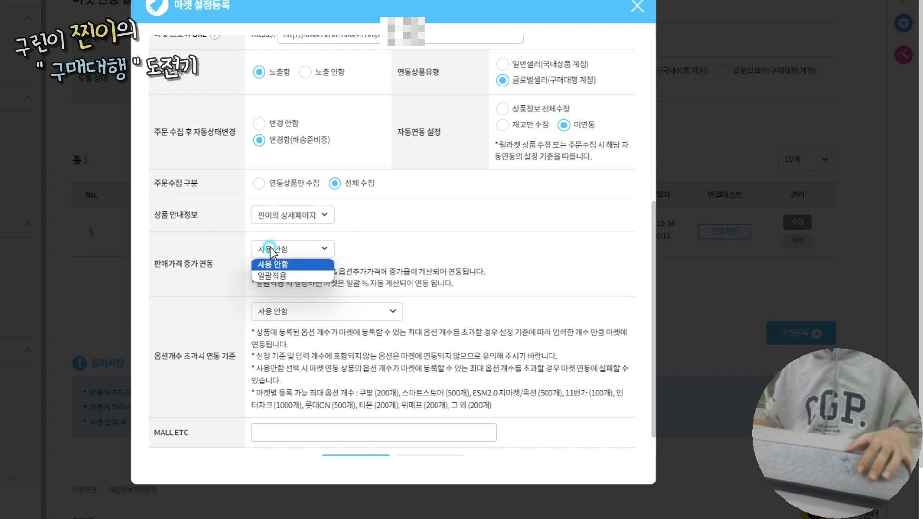
{"action": "left_click", "coordinate": [272, 276]}
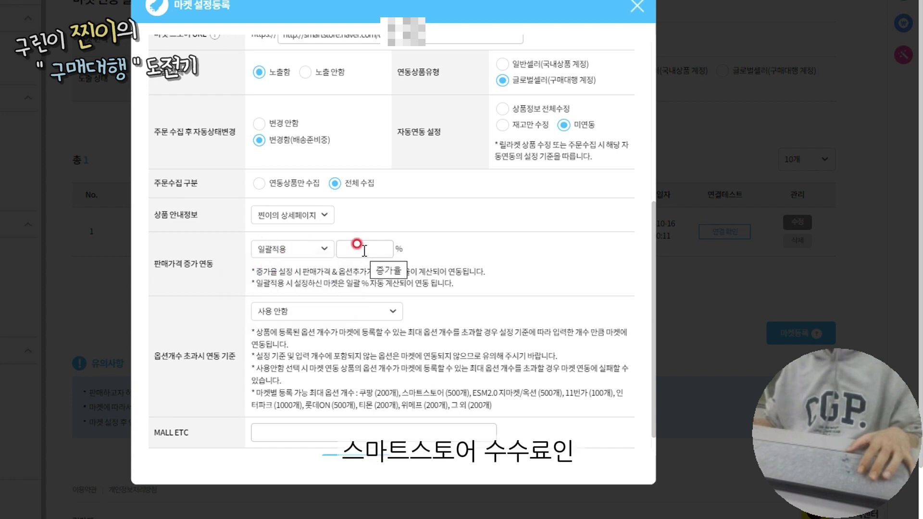
{"action": "left_click", "coordinate": [352, 244]}
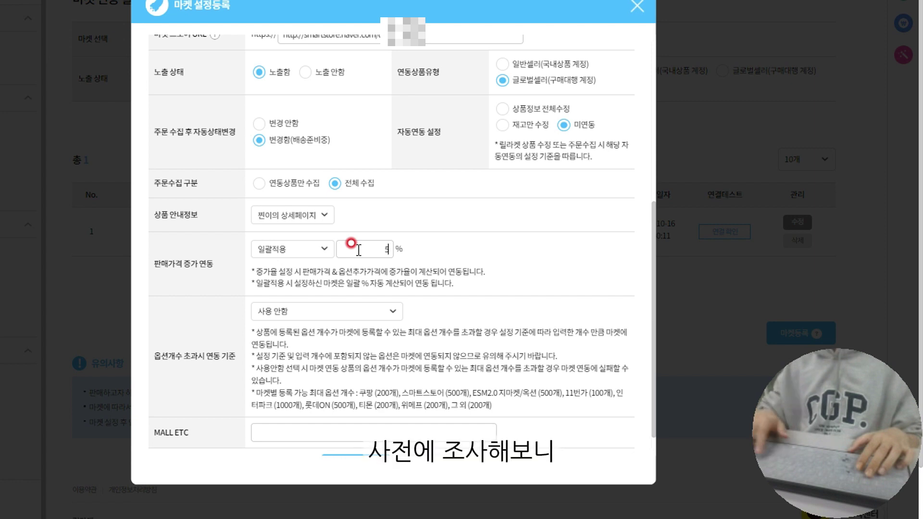
{"action": "key", "text": "BackSpace"}
{"action": "type", "text": "8"}
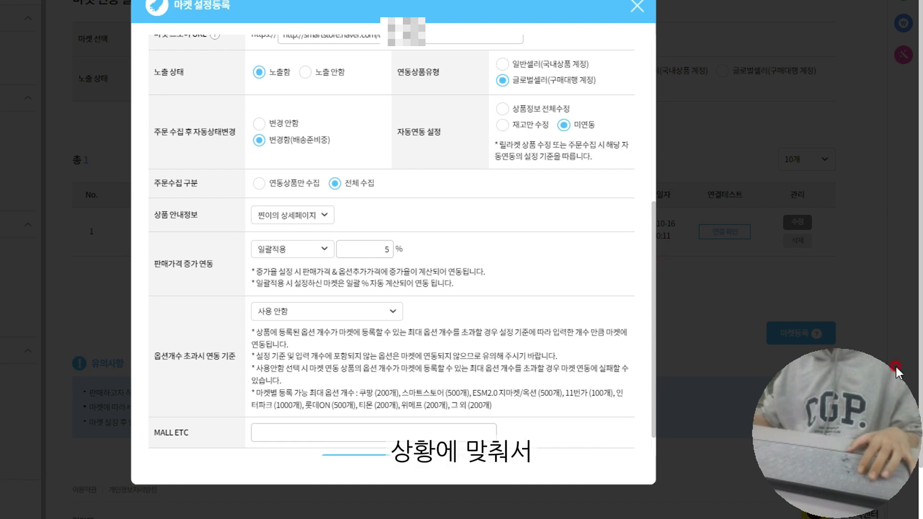
- Set 옵션개수 초과시 연동 기준 to 옵션 등록 순서 기준(대표가격 전체 포함) with a limit of 500 options, and register the market
{"action": "scroll", "coordinate": [333, 307], "scroll_direction": "down", "scroll_amount": 1}
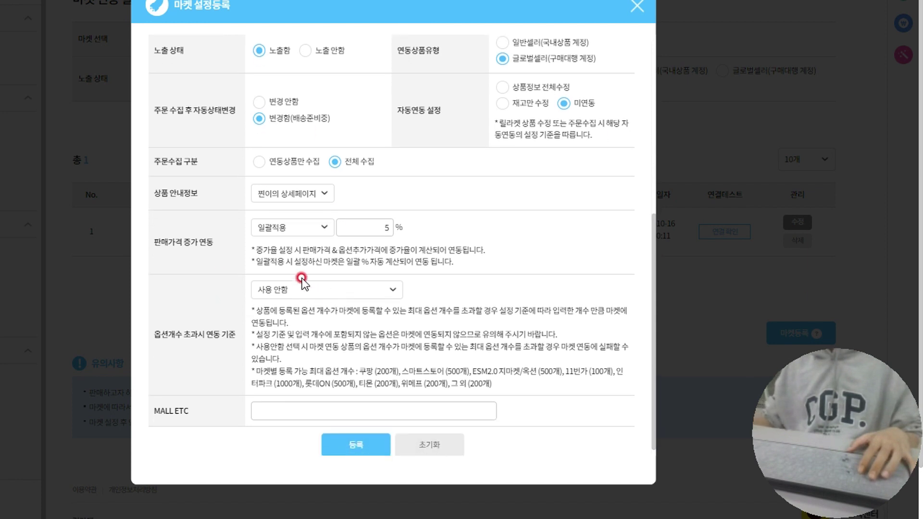
{"action": "left_click", "coordinate": [307, 294]}
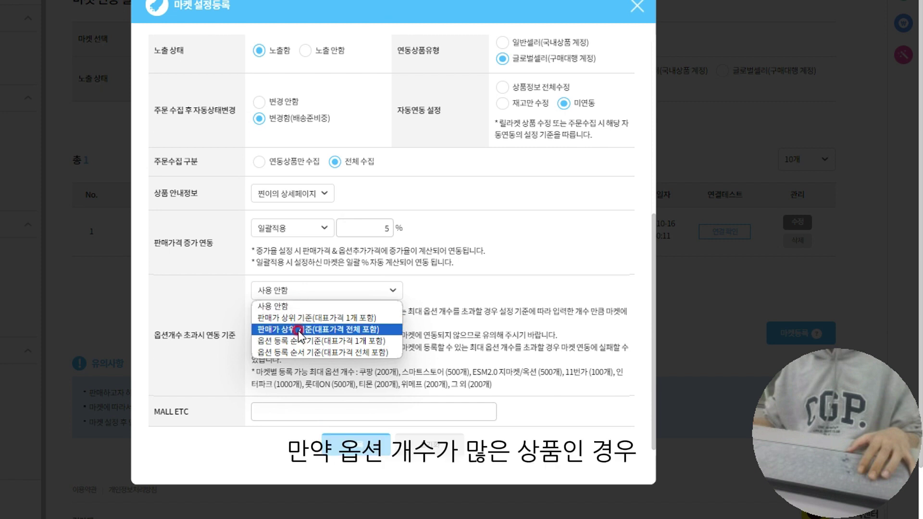
{"action": "left_click", "coordinate": [301, 353]}
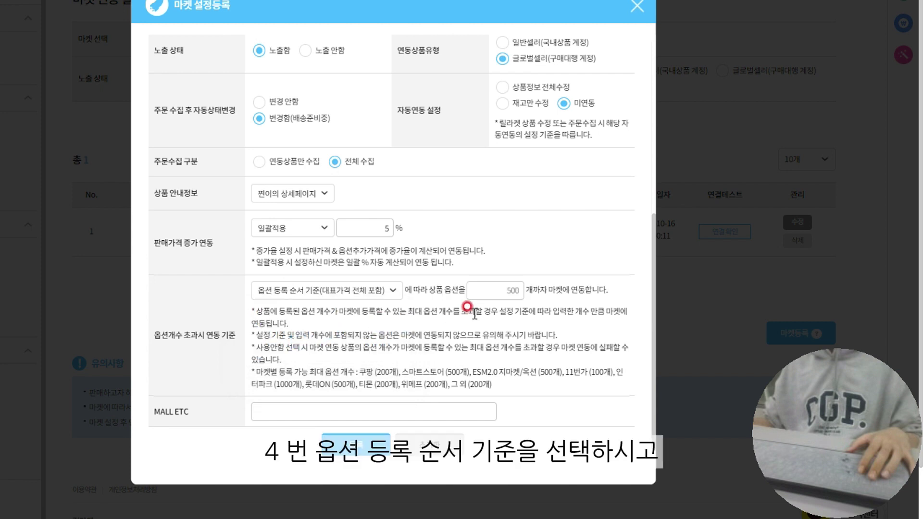
{"action": "left_click_drag", "start_coordinate": [496, 290], "coordinate": [564, 293]}
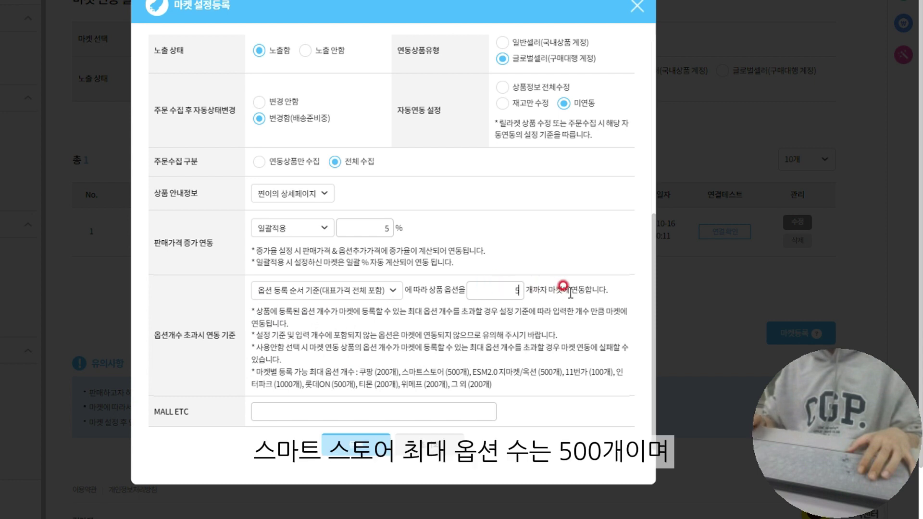
{"action": "type", "text": "00"}
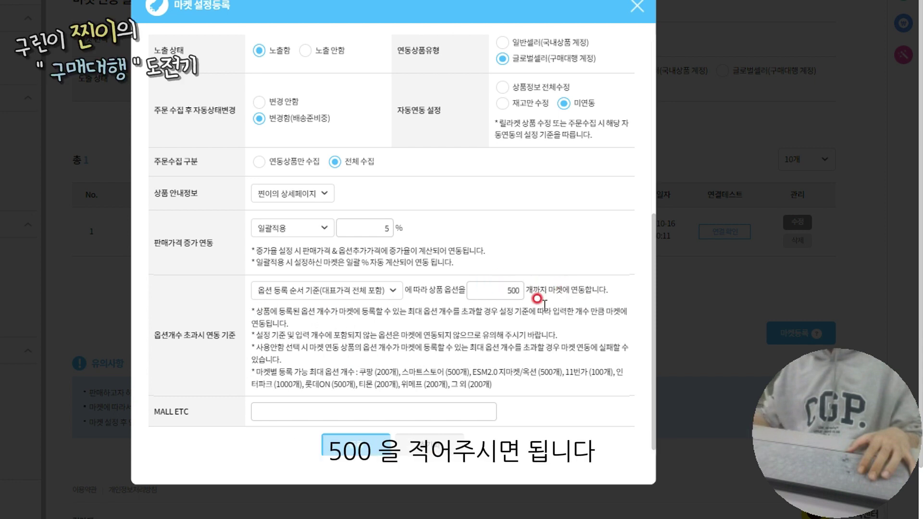
{"action": "left_click", "coordinate": [353, 446]}
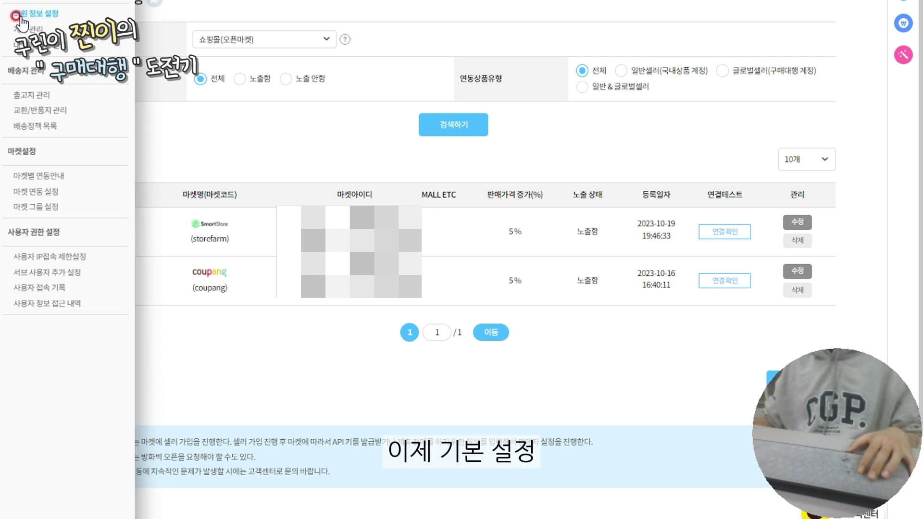
- Open the saved 중국 배대지 기본출고지 entry for editing in 출고지 관리
{"action": "left_click", "coordinate": [28, 100]}
{"action": "scroll", "coordinate": [434, 126], "scroll_direction": "down", "scroll_amount": 3}
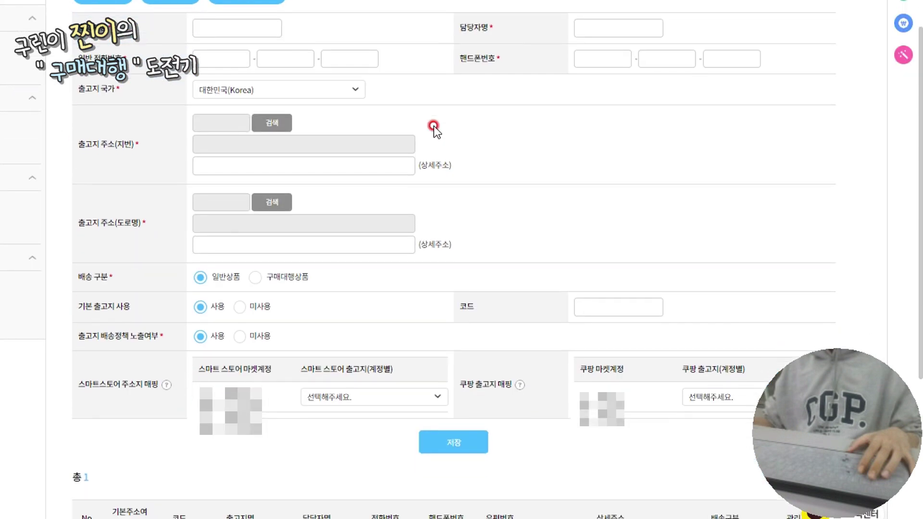
{"action": "scroll", "coordinate": [433, 126], "scroll_direction": "down", "scroll_amount": 3}
{"action": "scroll", "coordinate": [290, 337], "scroll_direction": "down", "scroll_amount": 2}
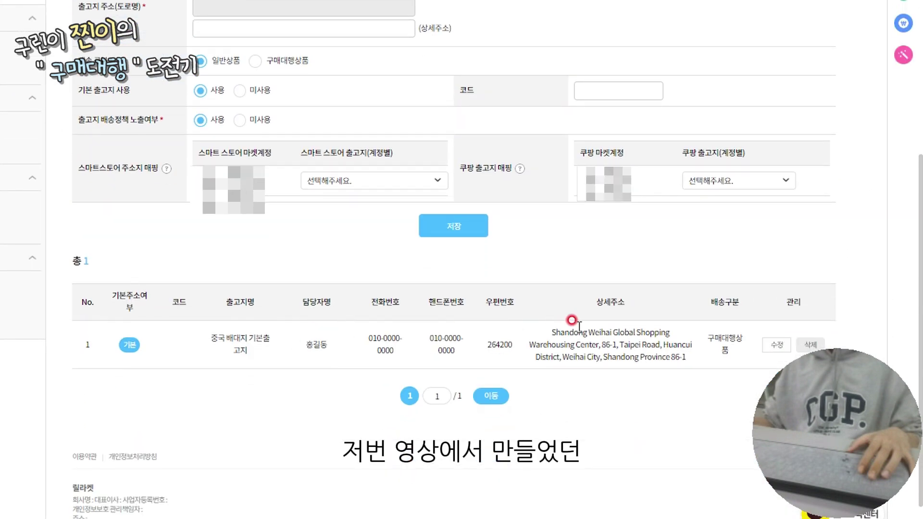
{"action": "left_click", "coordinate": [776, 346]}
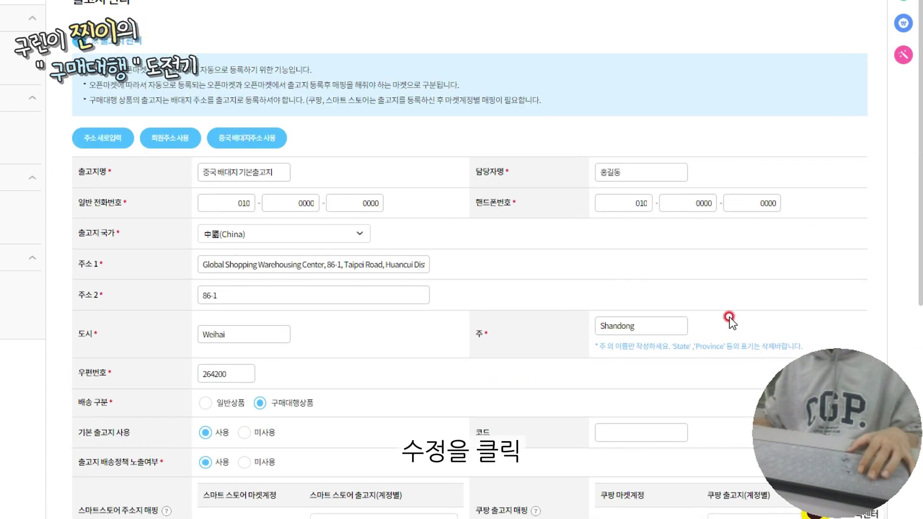
{"action": "scroll", "coordinate": [411, 199], "scroll_direction": "up", "scroll_amount": 1}
{"action": "scroll", "coordinate": [412, 199], "scroll_direction": "down", "scroll_amount": 1}
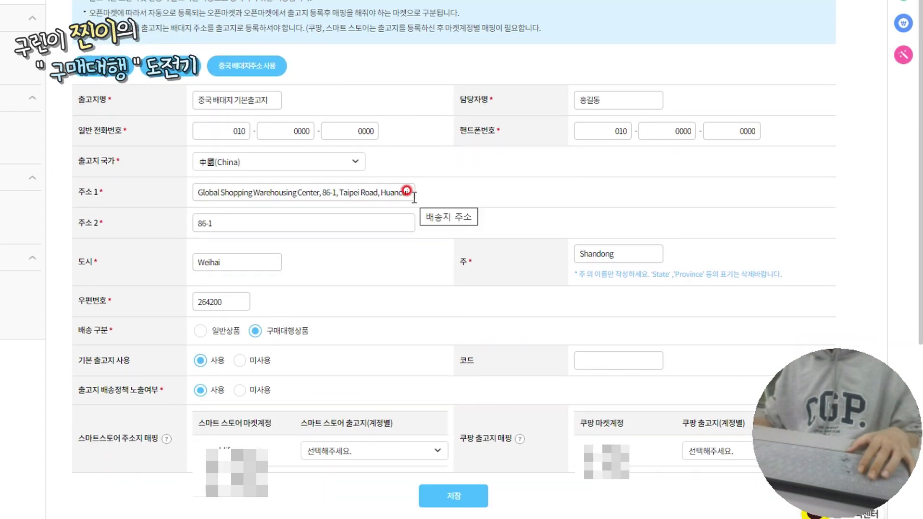
{"action": "scroll", "coordinate": [413, 199], "scroll_direction": "down", "scroll_amount": 4}
{"action": "scroll", "coordinate": [412, 198], "scroll_direction": "down", "scroll_amount": 1}
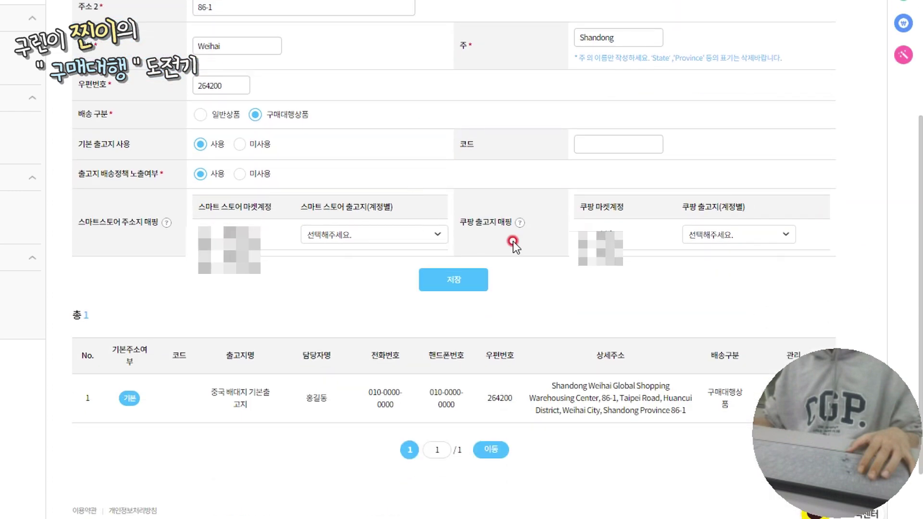
- Map the 출고지 to 해외출고지(18133978) for Coupang and 구린이의 해외배송대행지(106301107) for Smart Store, and save it
{"action": "left_click", "coordinate": [715, 238]}
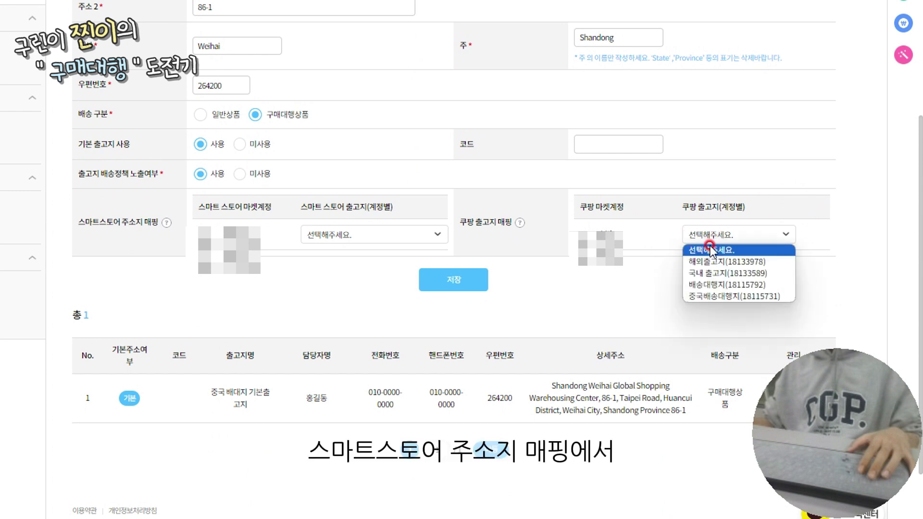
{"action": "left_click", "coordinate": [709, 262]}
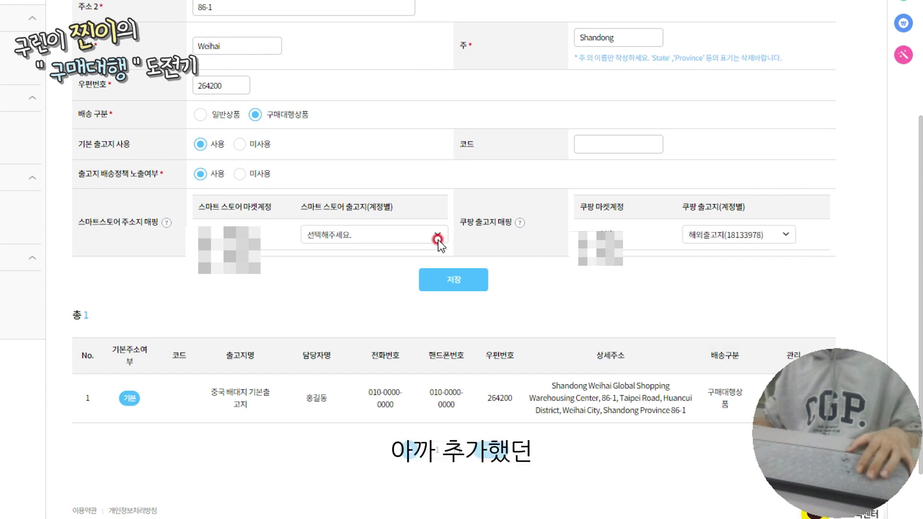
{"action": "left_click", "coordinate": [363, 233]}
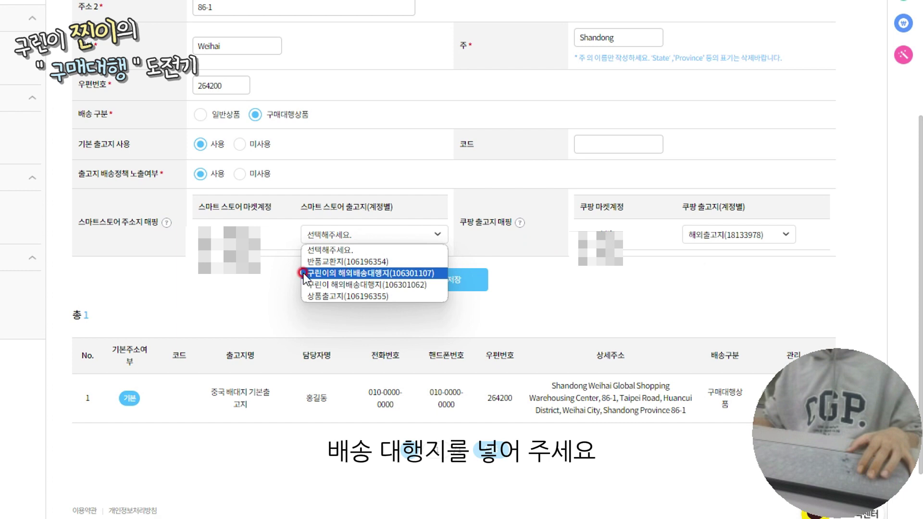
{"action": "left_click", "coordinate": [357, 275]}
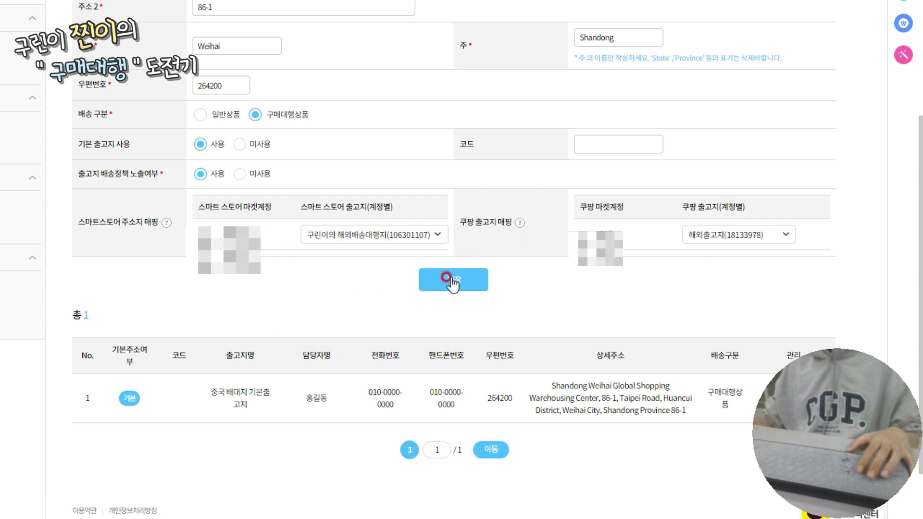
{"action": "left_click", "coordinate": [449, 278]}
{"action": "left_click", "coordinate": [456, 8]}
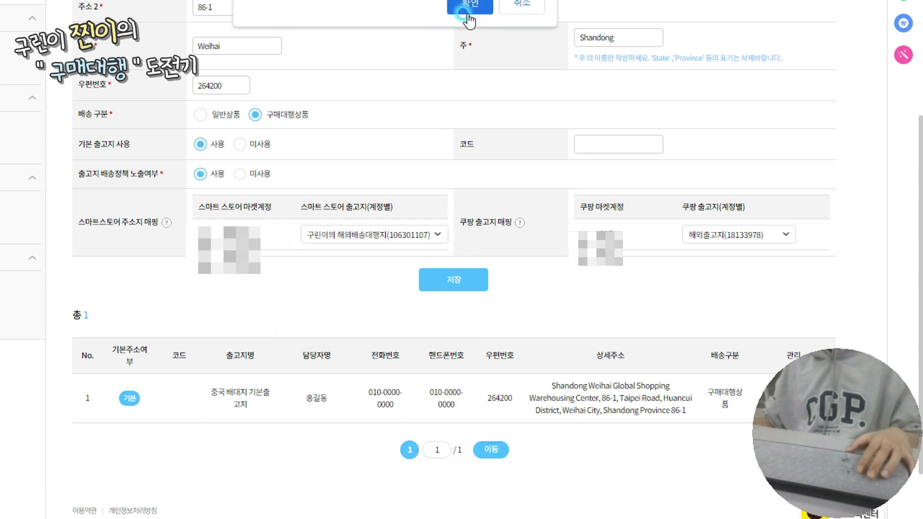
{"action": "left_click", "coordinate": [521, 7]}
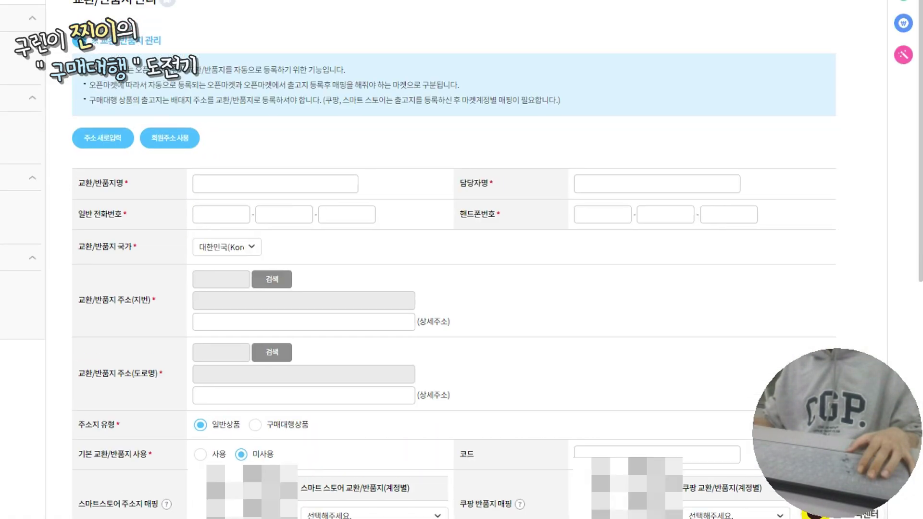
- Open the saved 기본 교환 반품지 entry for editing in 교환/반품지 관리
{"action": "scroll", "coordinate": [356, 180], "scroll_direction": "down", "scroll_amount": 9}
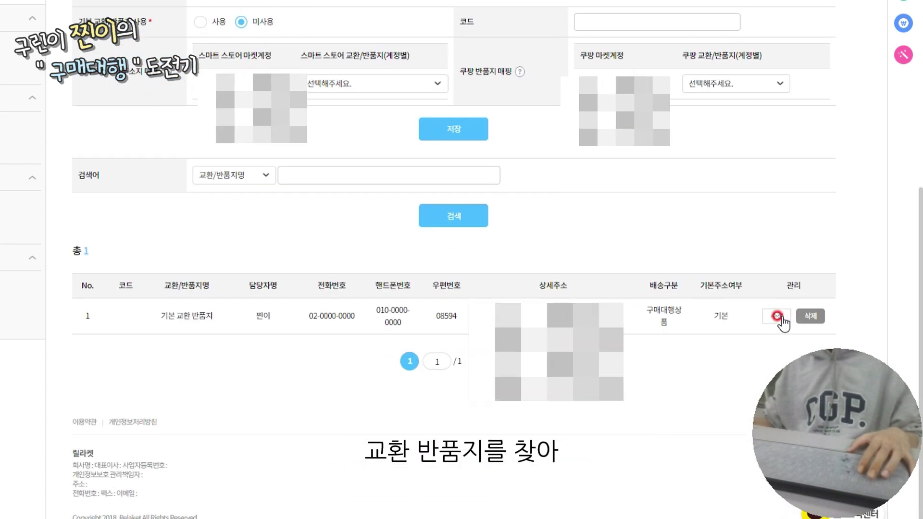
{"action": "left_click", "coordinate": [777, 317]}
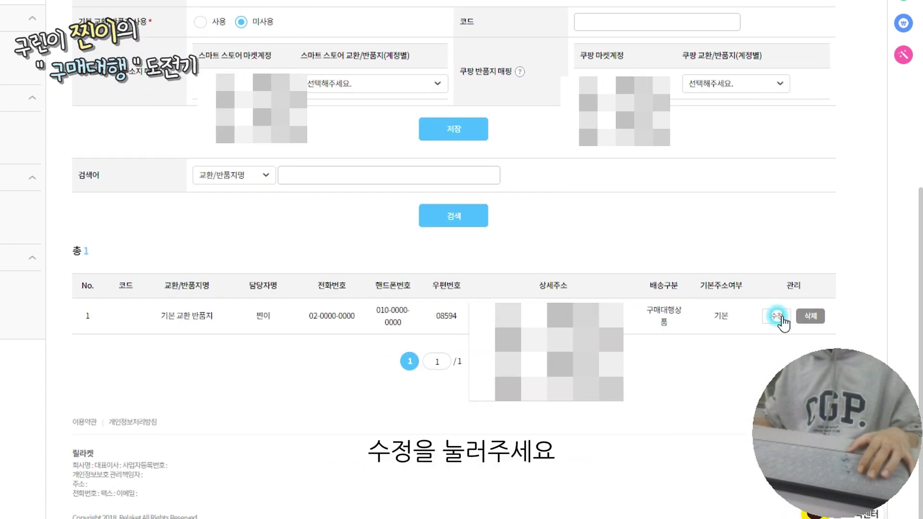
{"action": "scroll", "coordinate": [349, 171], "scroll_direction": "down", "scroll_amount": 3}
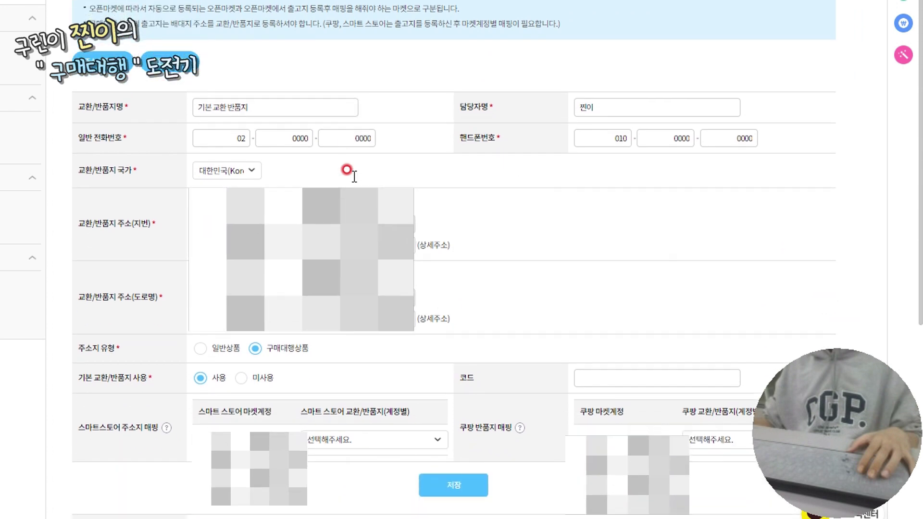
{"action": "left_click", "coordinate": [368, 373]}
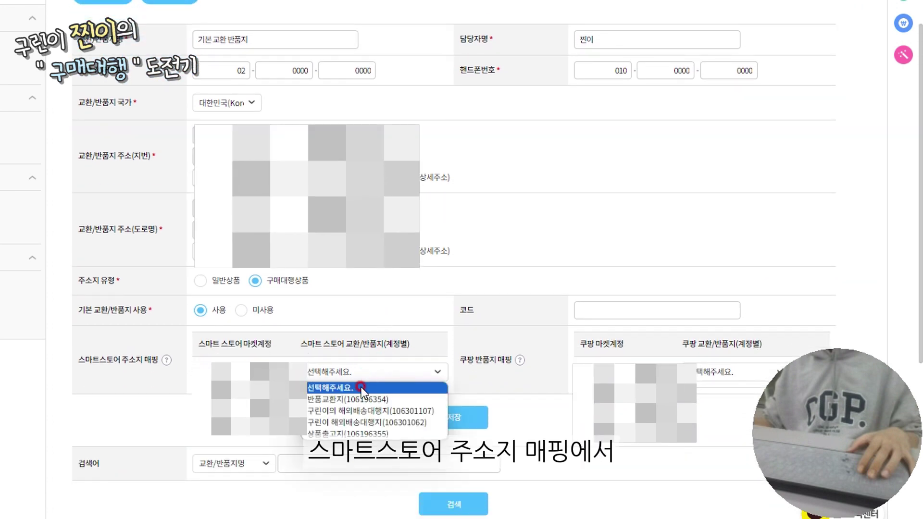
{"action": "left_click", "coordinate": [348, 410]}
{"action": "left_click", "coordinate": [699, 374]}
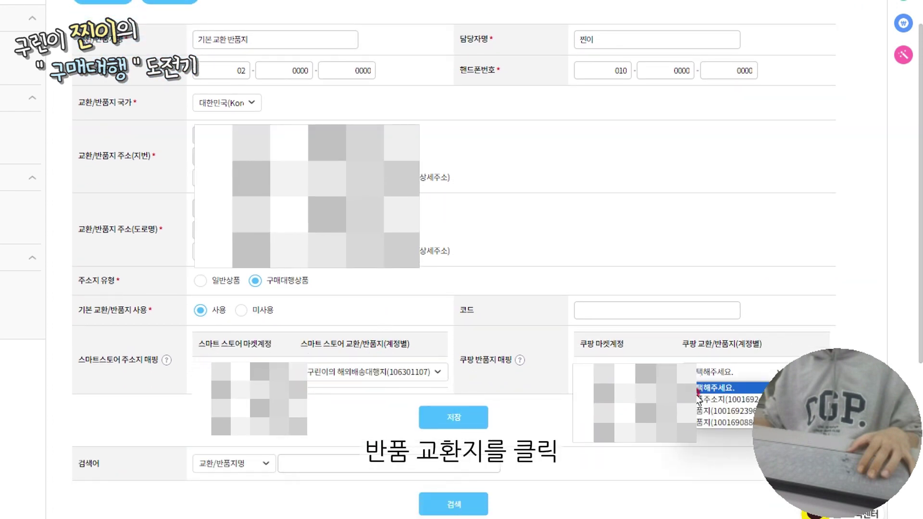
{"action": "left_click", "coordinate": [698, 400]}
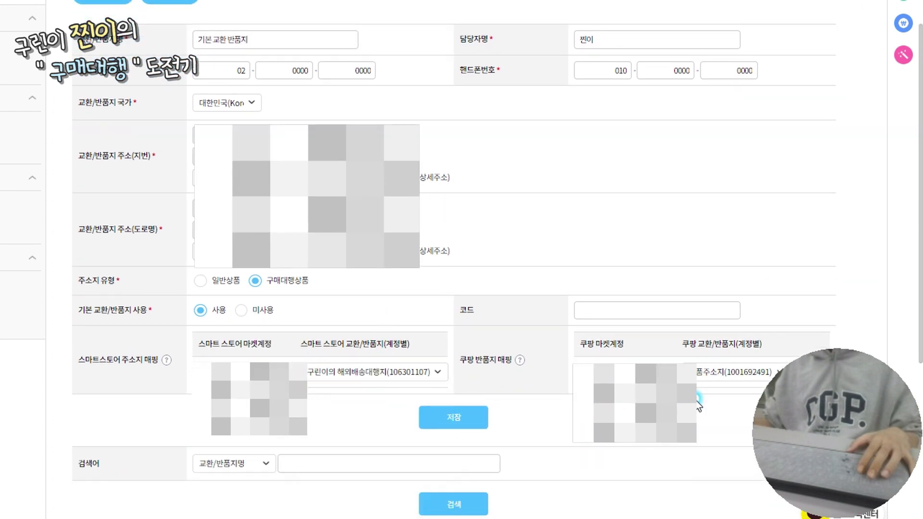
{"action": "left_click", "coordinate": [453, 425]}
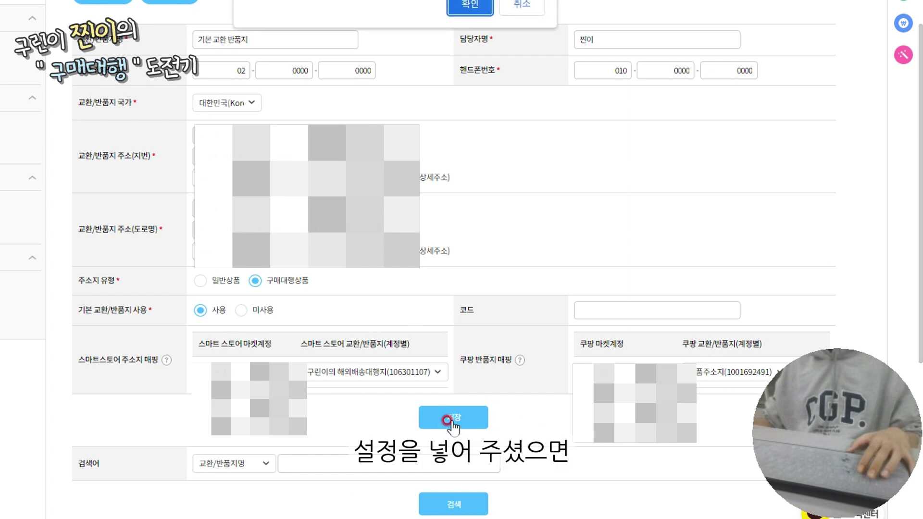
{"action": "left_click", "coordinate": [469, 7]}
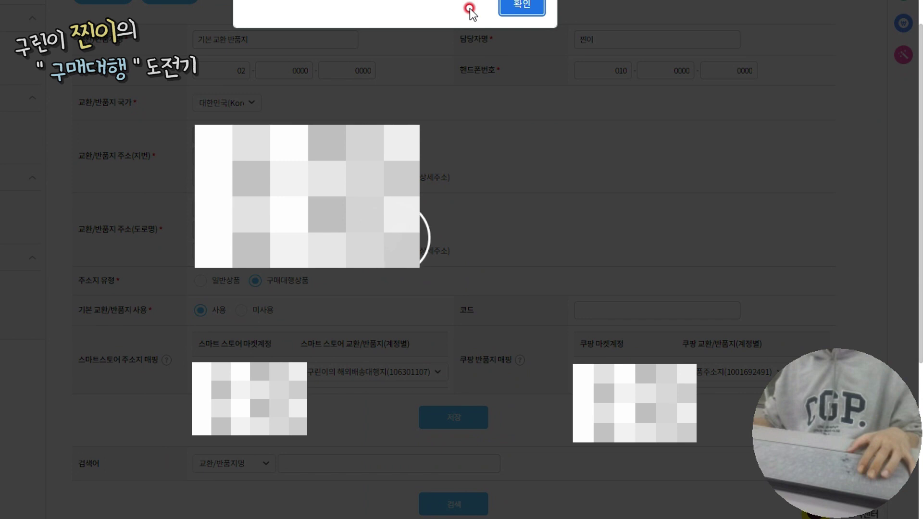
{"action": "left_click", "coordinate": [519, 7]}
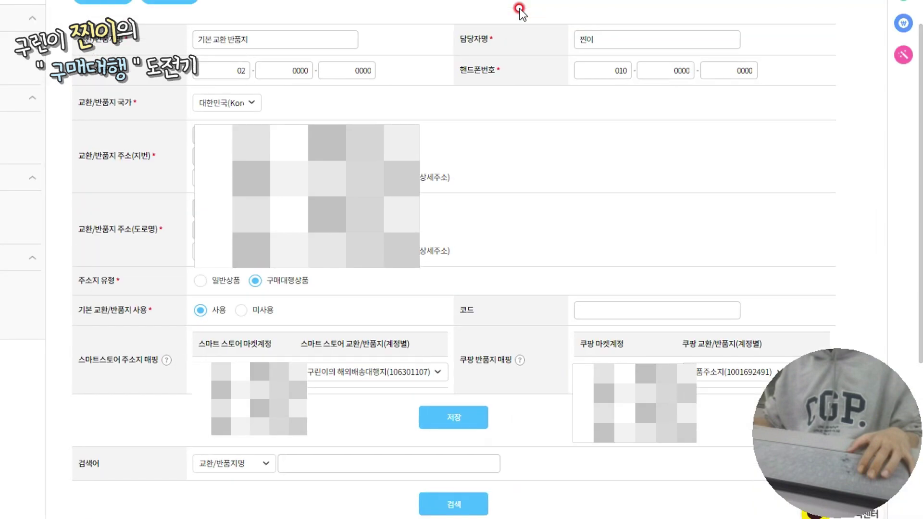